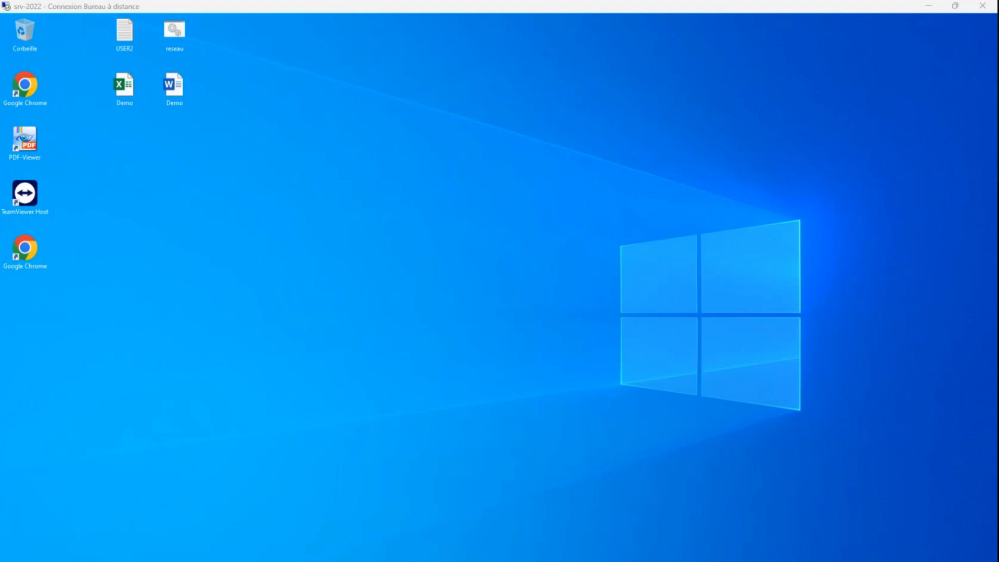
Open Ce PC in the file explorer of both srv-2022 remote sessions and compare the network locations available to each user
key(super+e)
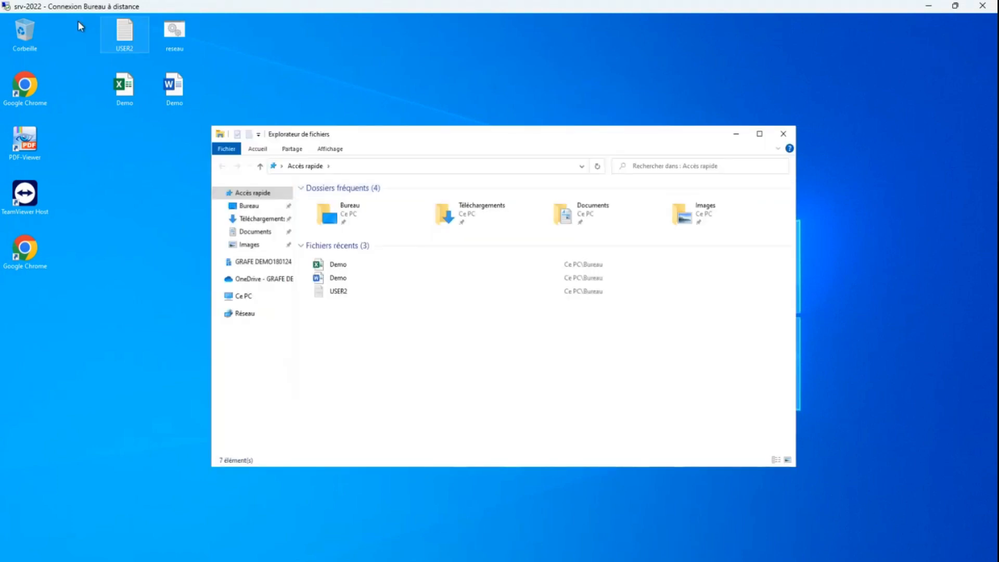
click(248, 296)
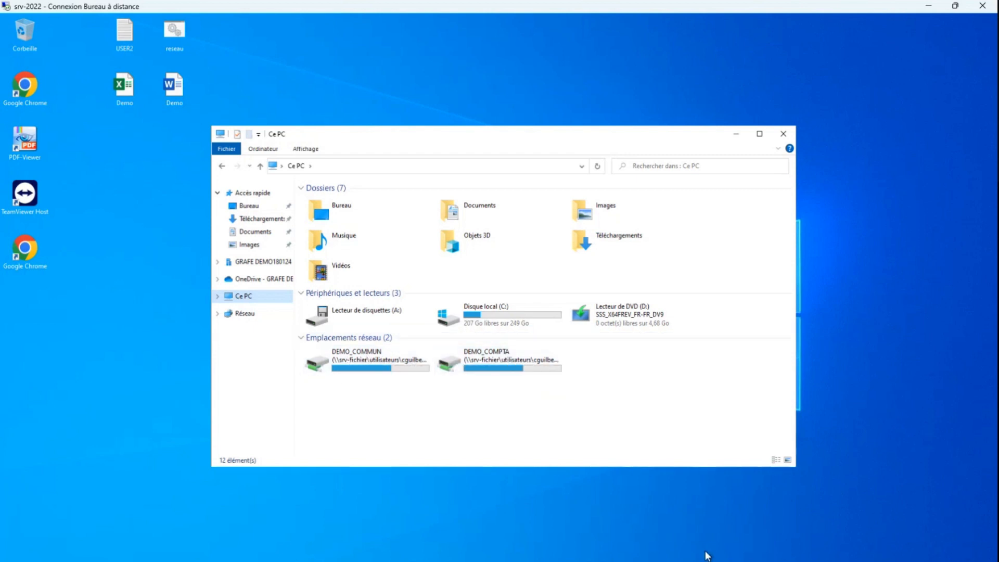
mouse_move(733, 556)
click(807, 521)
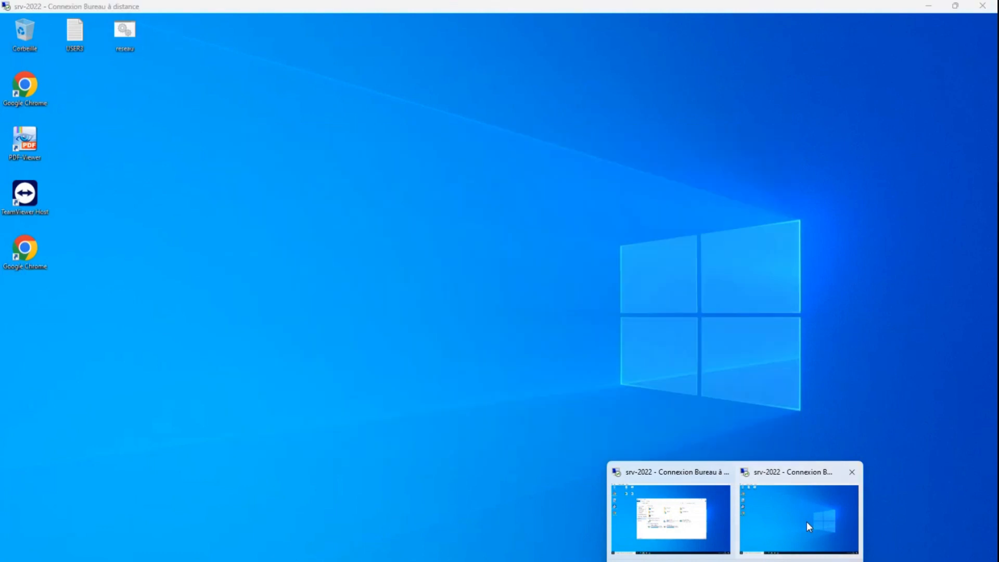
key(super+e)
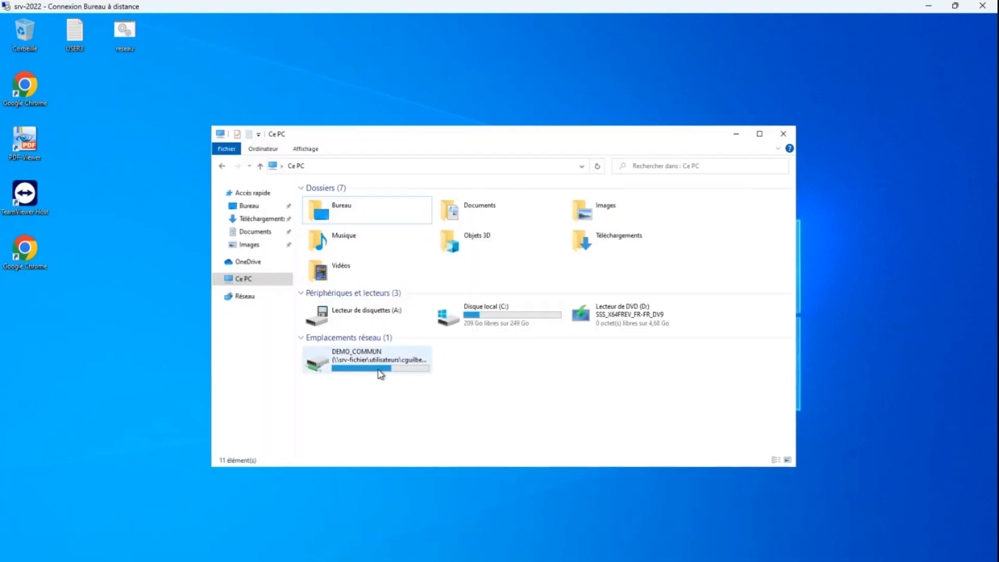
mouse_move(380, 373)
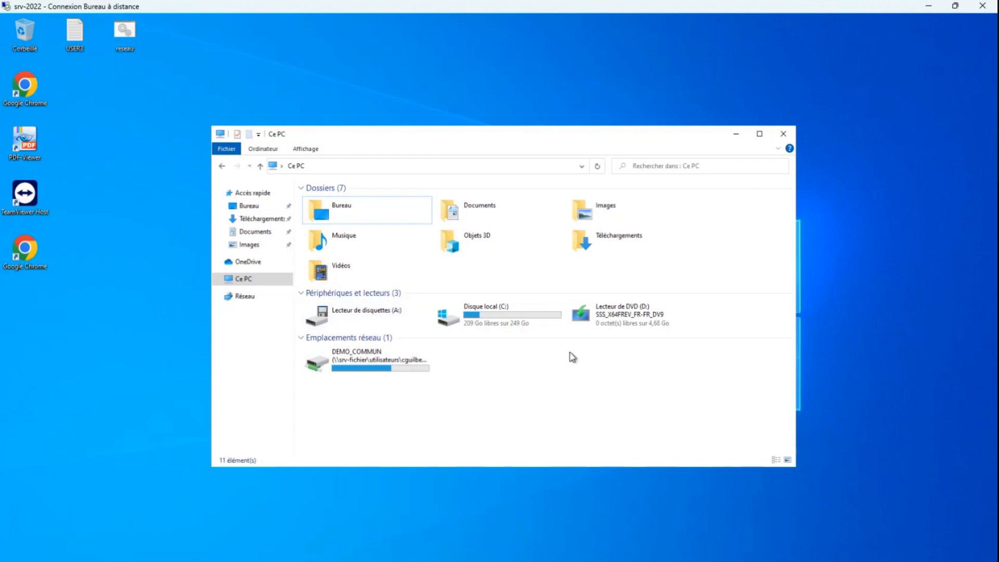
click(735, 134)
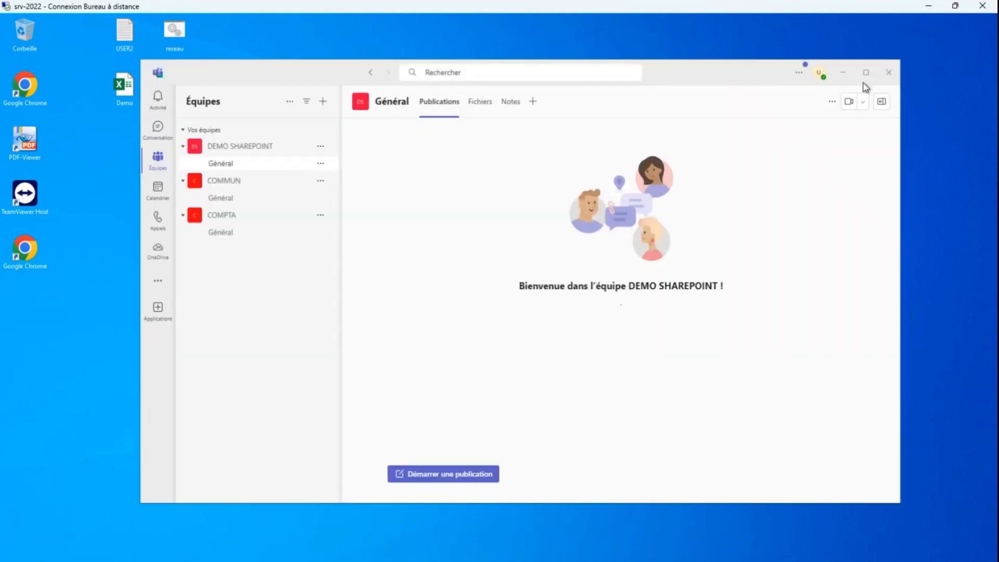
Maximize Teams and start a new conversation addressed to user1
click(866, 72)
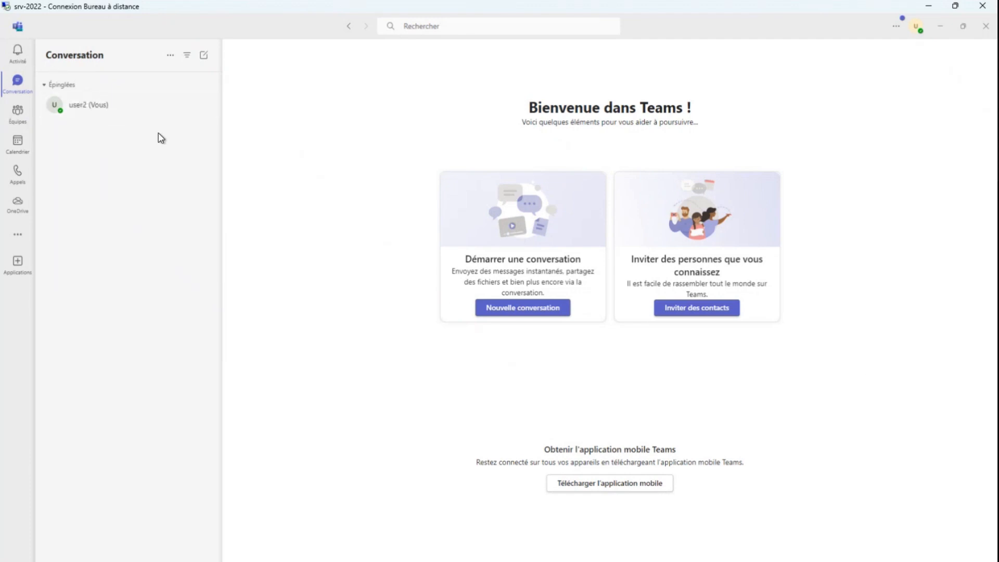
click(204, 57)
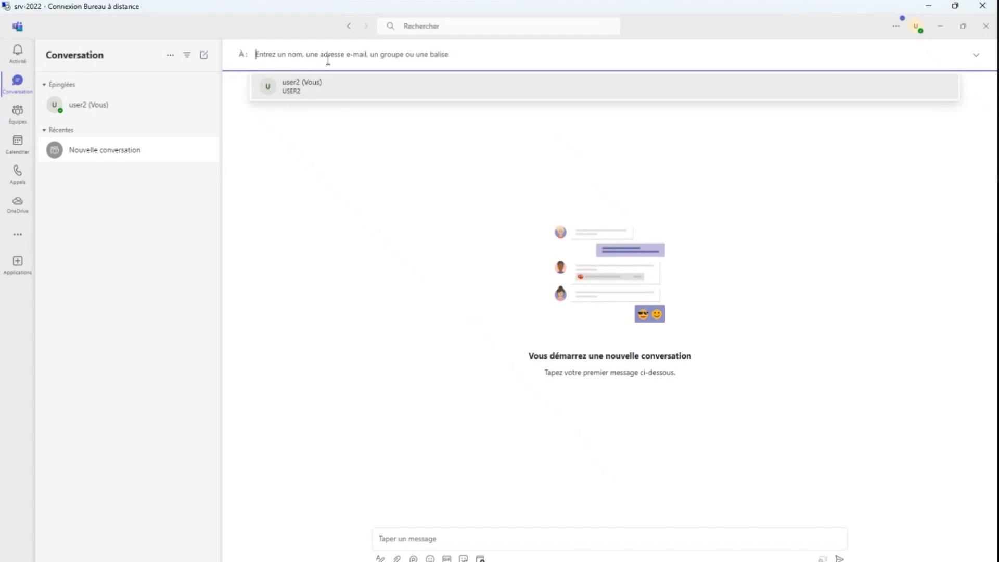
text(user1)
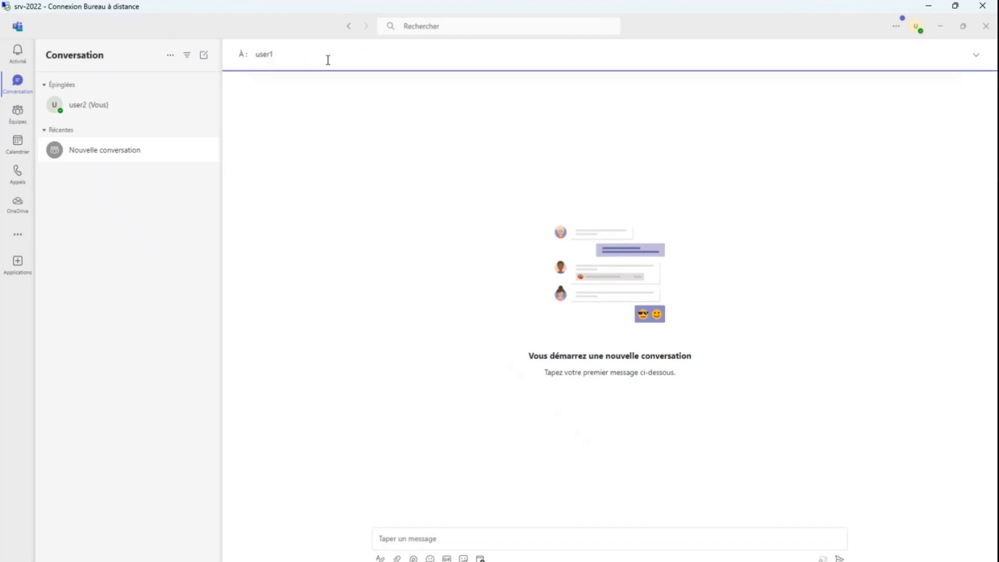
click(289, 89)
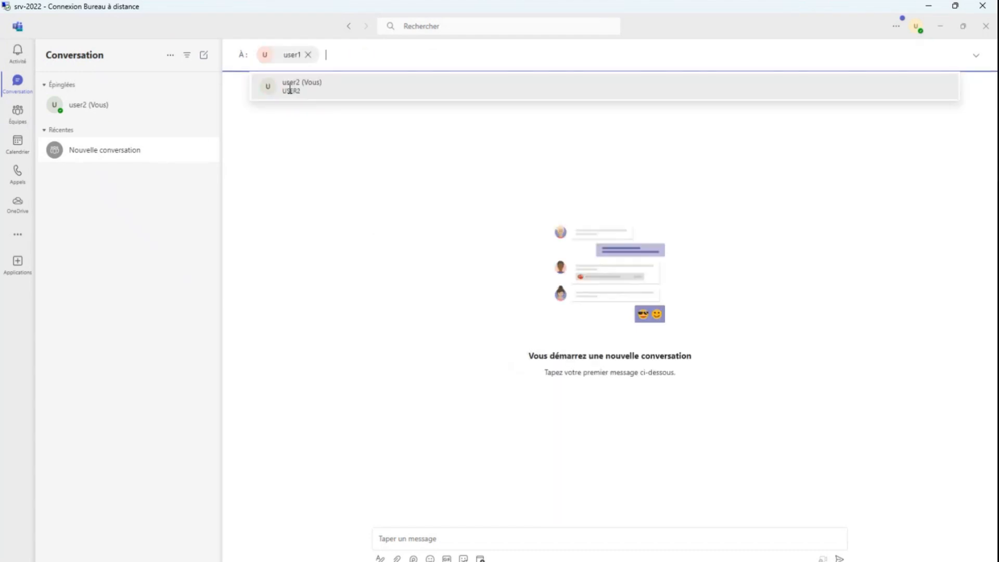
Send the message "bonjour" in the user1 conversation
click(411, 540)
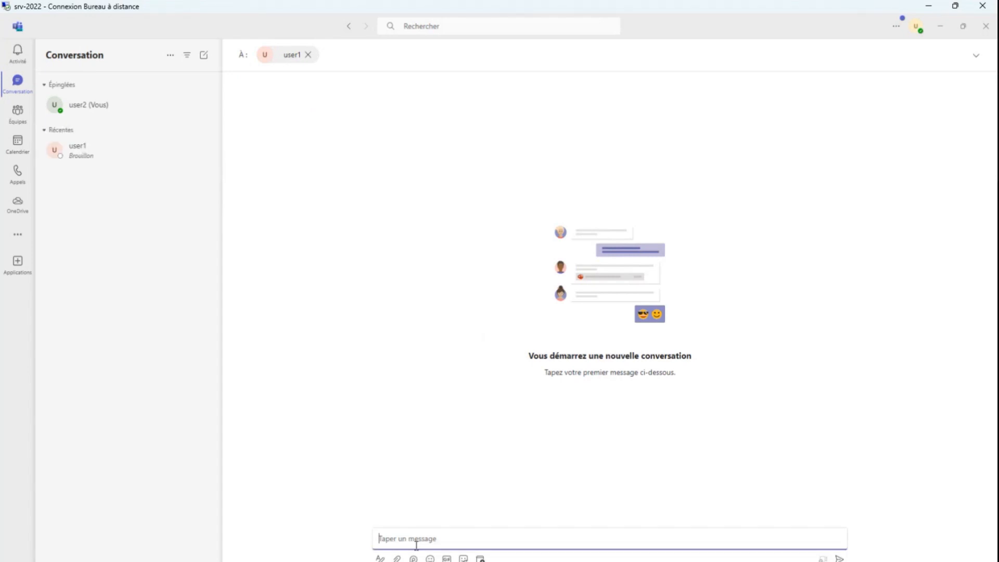
text(bonjour)
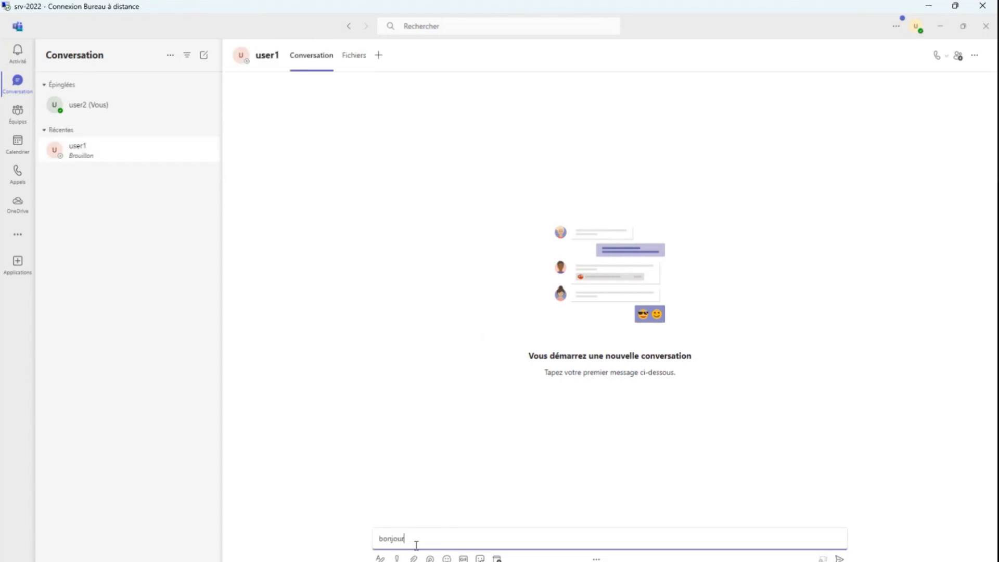
key(Return)
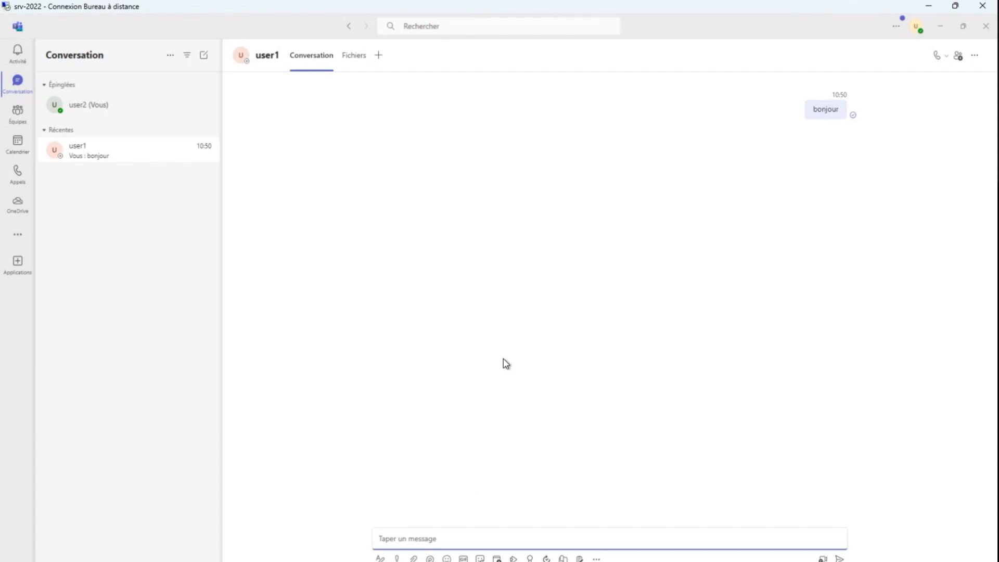
Restore the Teams window to a smaller size and attach Formation O365.docx from the desktop to the user1 conversation
double_click(223, 23)
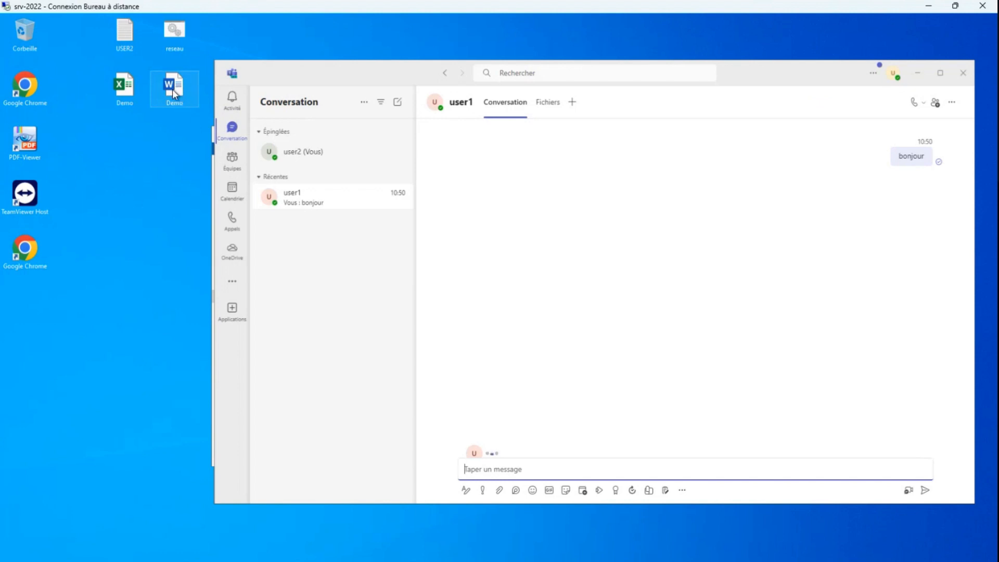
drag(173, 89, 562, 457)
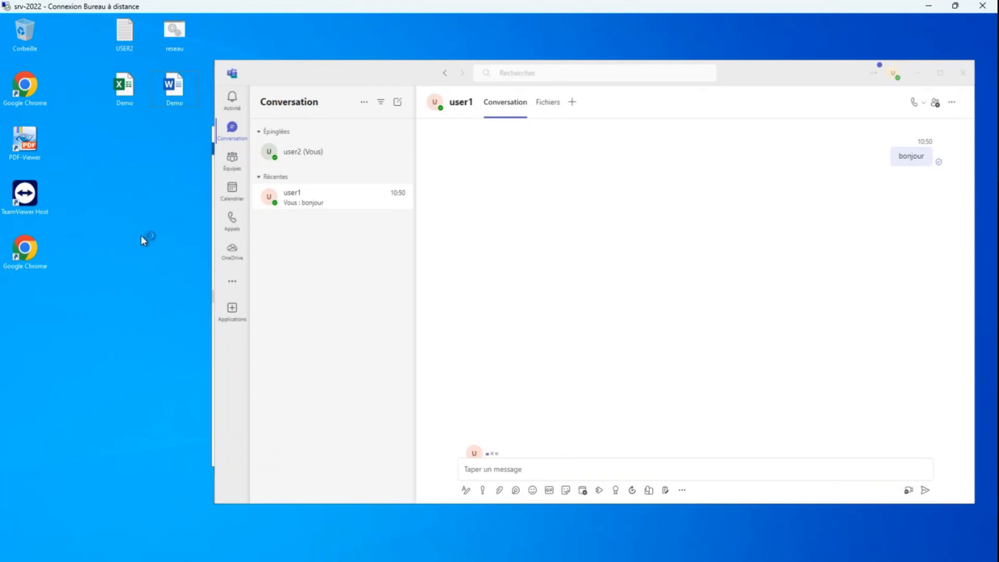
drag(143, 205, 518, 475)
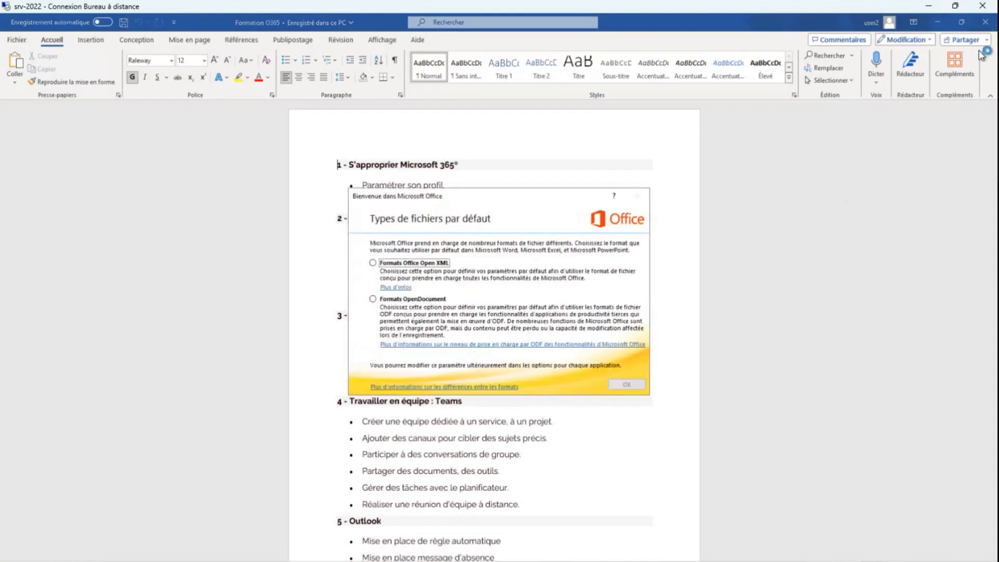
Accept Formats Office Open XML as the default file types in the Office welcome dialog
click(373, 263)
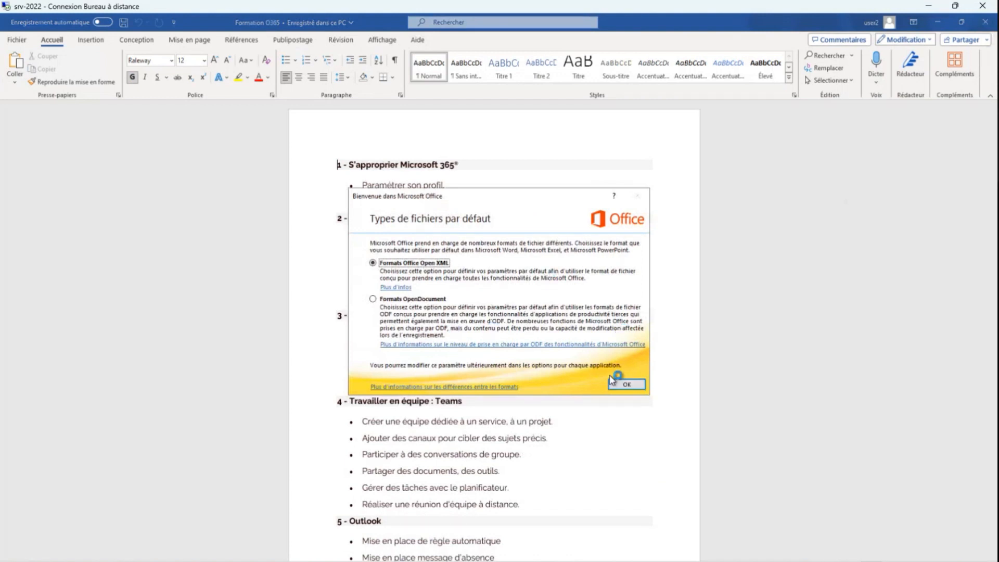
click(626, 384)
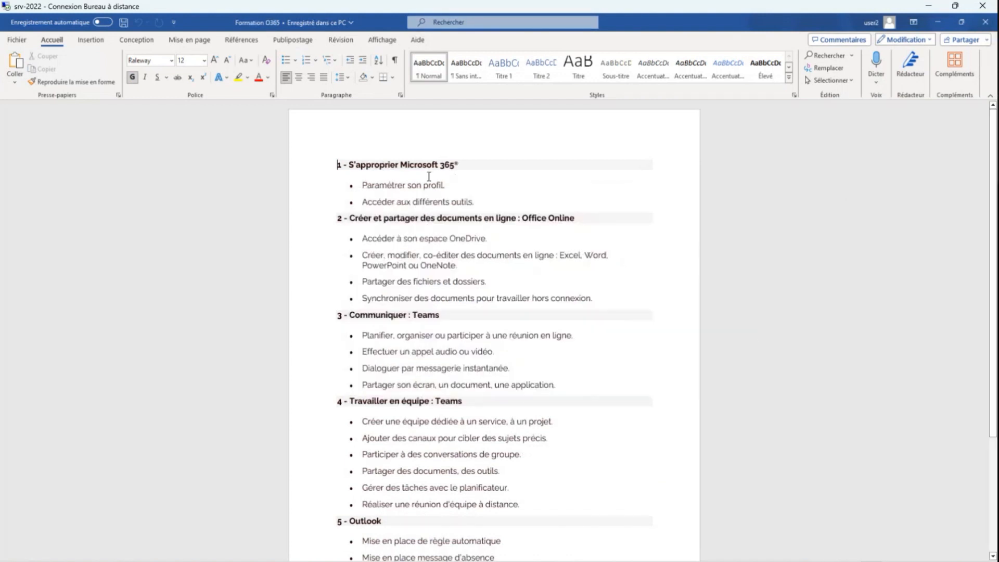
Delete everything before "Participer à des conversations de groupe" in the desktop Formation O365 document and save the changes to Bureau
drag(337, 167, 581, 446)
key(Delete)
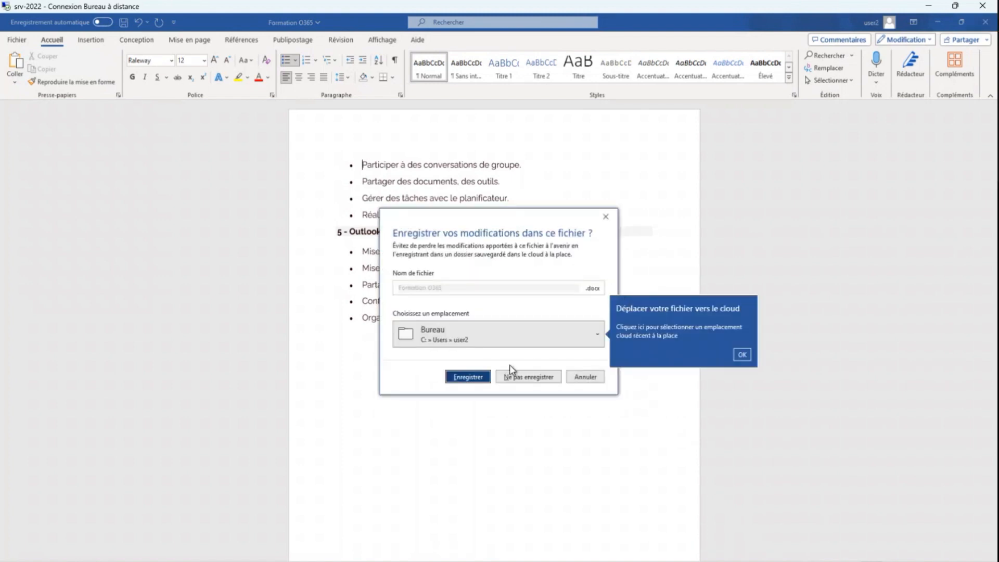
click(484, 380)
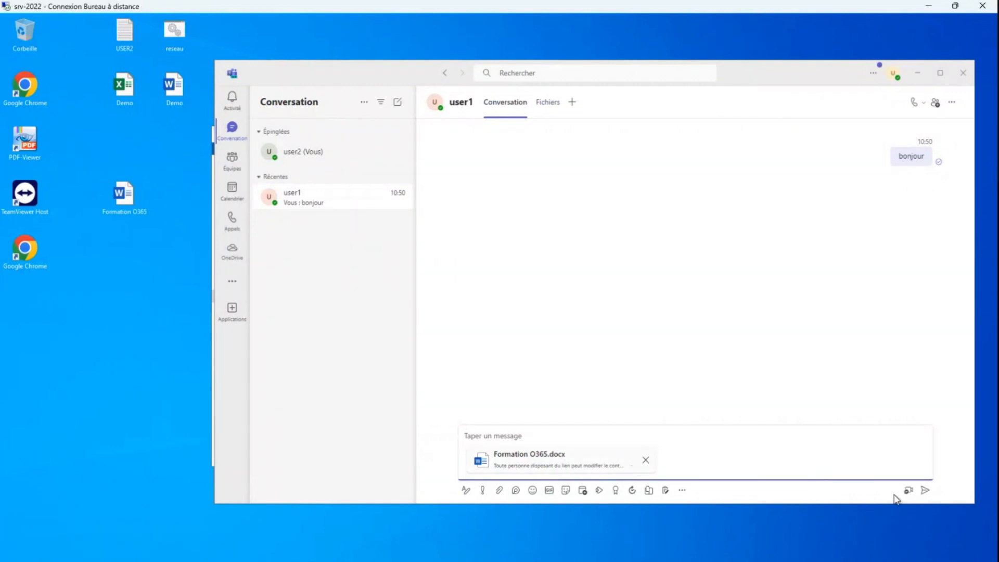
Send the attached Formation O365.docx to user1 and open the shared copy in the browser
click(930, 491)
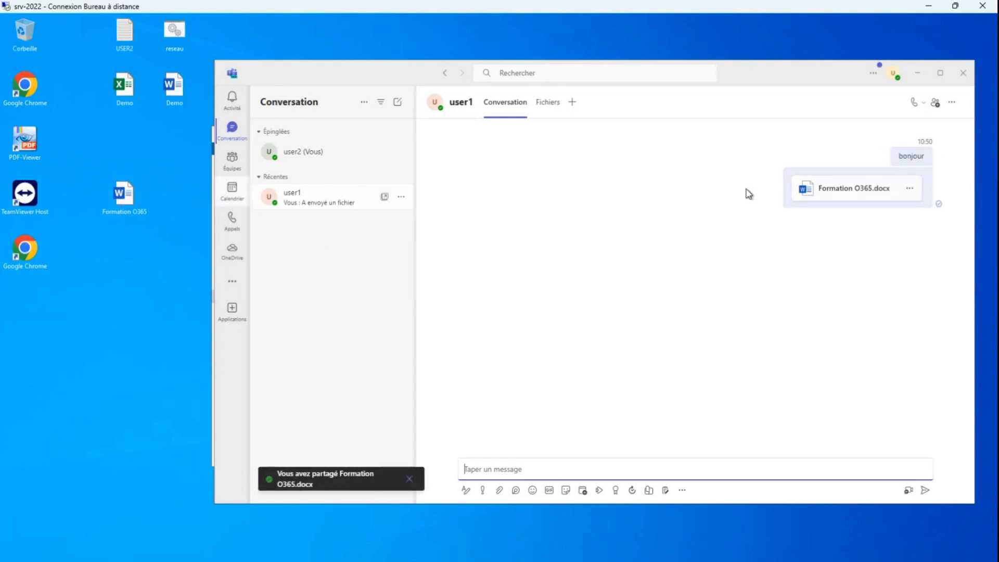
double_click(124, 198)
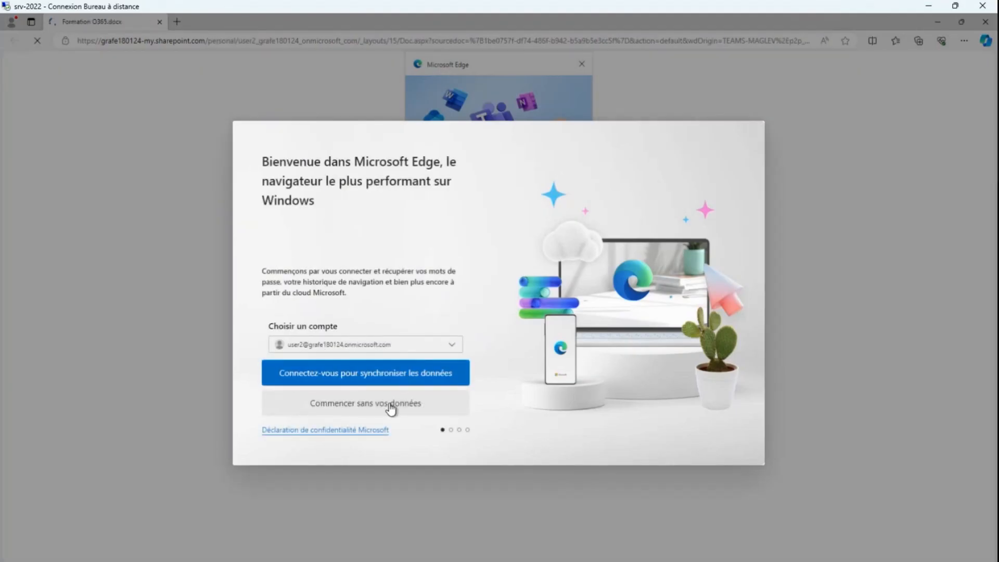
Complete the Microsoft Edge welcome prompts with Ne pas autoriser and Non, me déconnecter, and dismiss the Teams integration pop-up
click(390, 409)
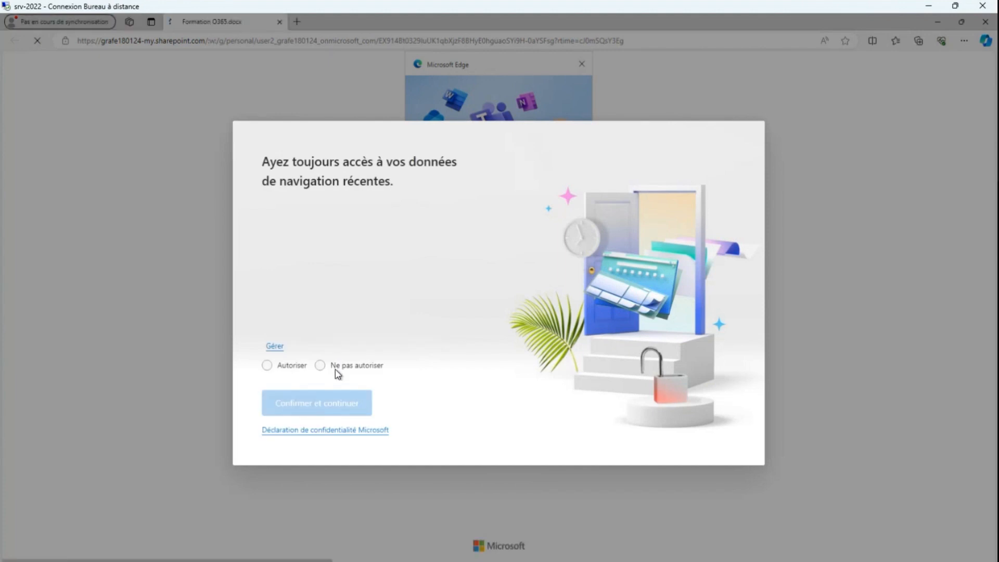
click(335, 370)
click(335, 408)
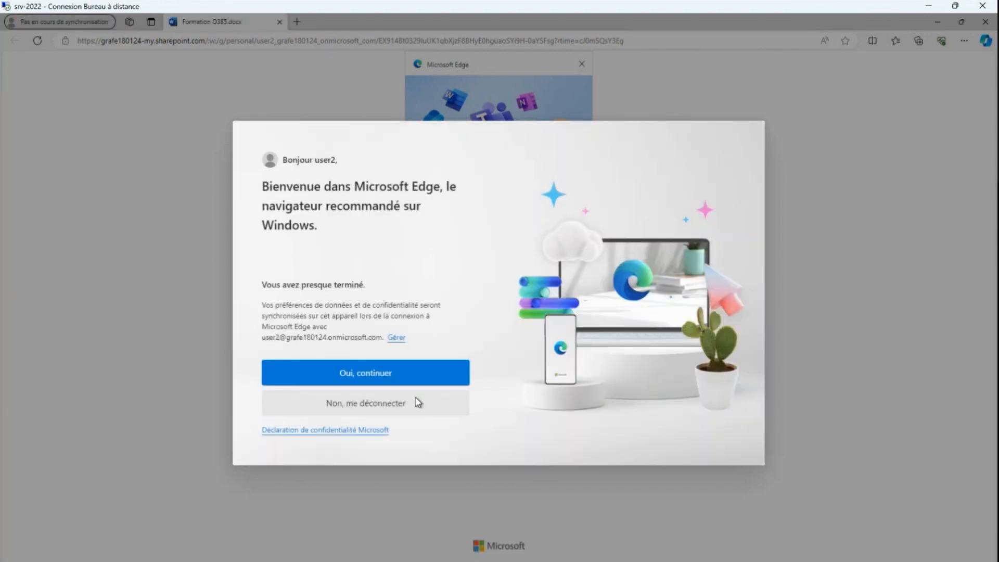
click(369, 405)
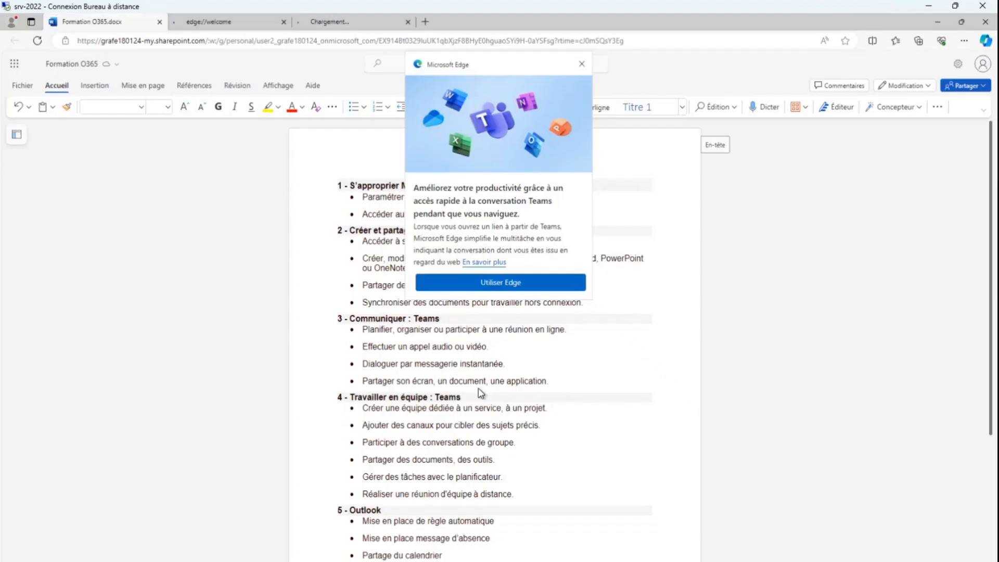
click(582, 64)
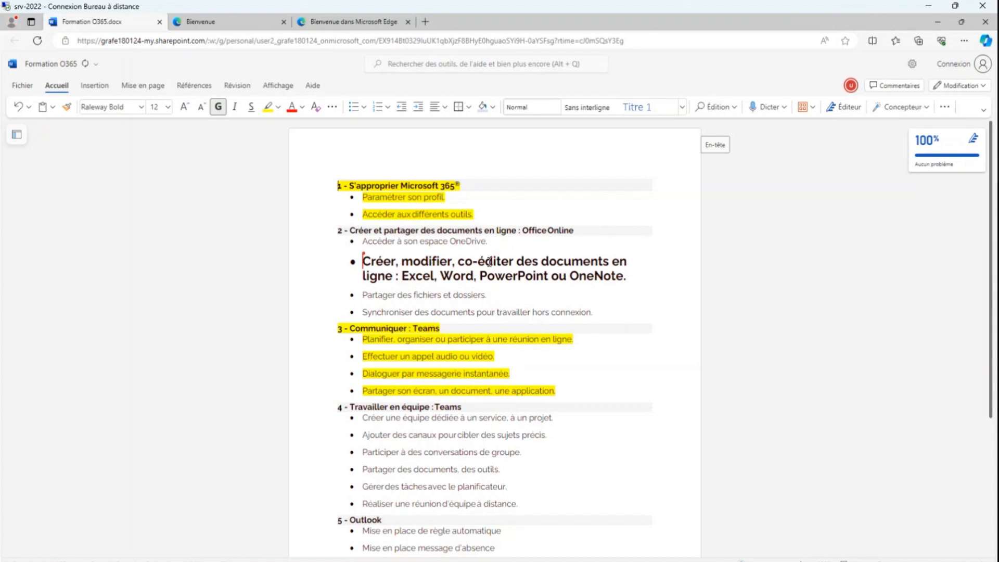
Close the online document and open the desktop copy of Formation O365 to compare its content, closing it when done
click(990, 26)
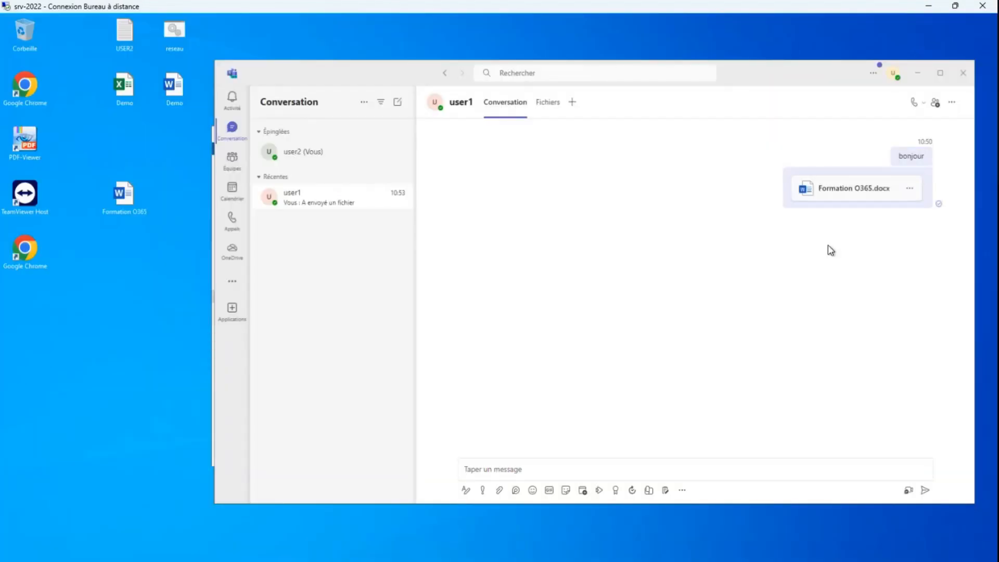
double_click(125, 197)
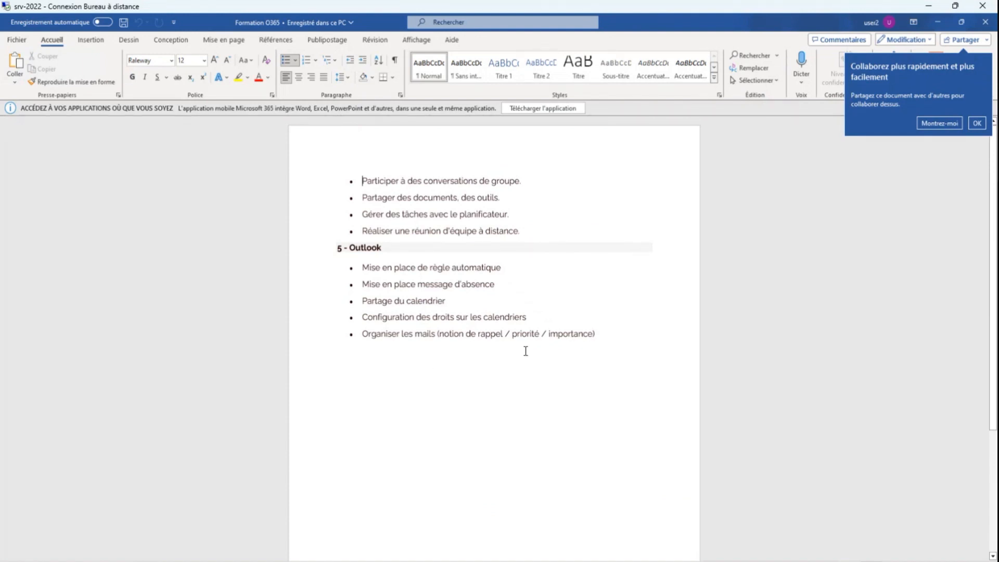
click(986, 24)
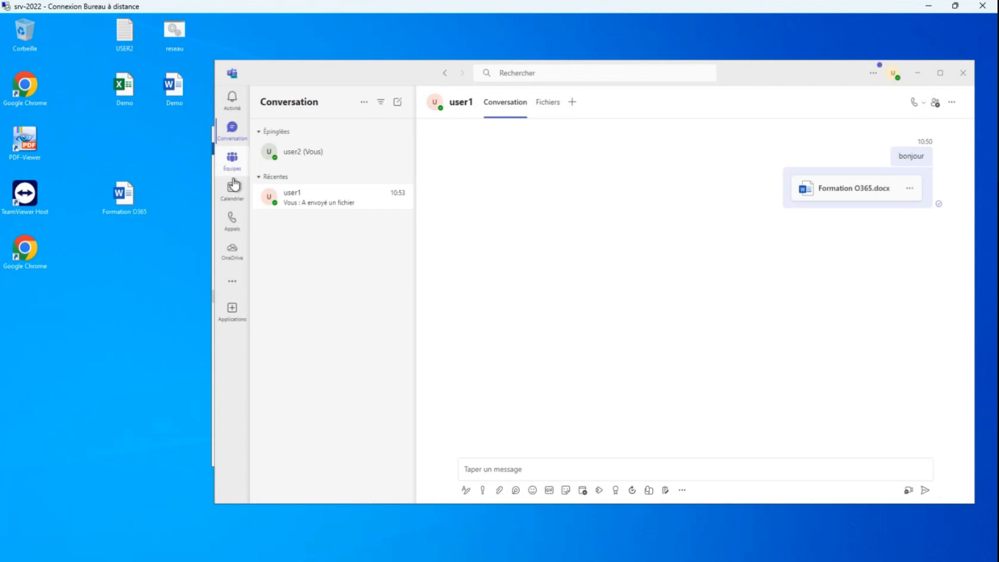
Display the Teams list of teams and compare it with the network locations shown in Ce PC
click(232, 159)
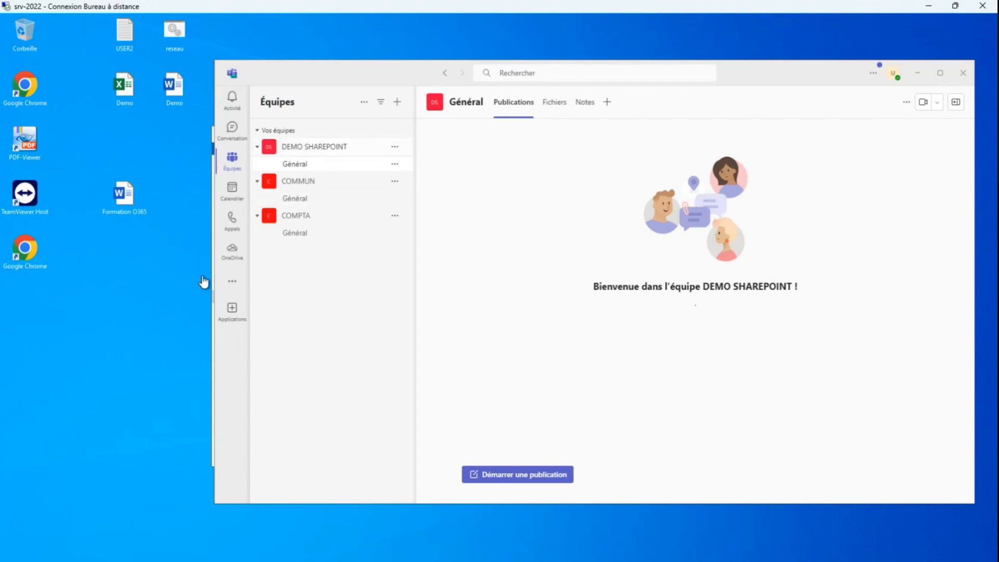
click(213, 229)
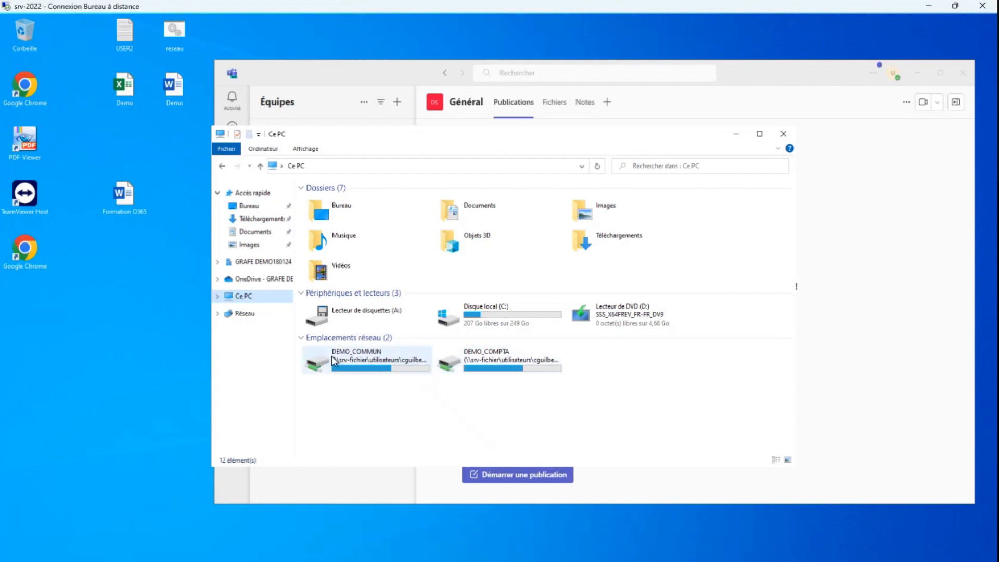
click(736, 134)
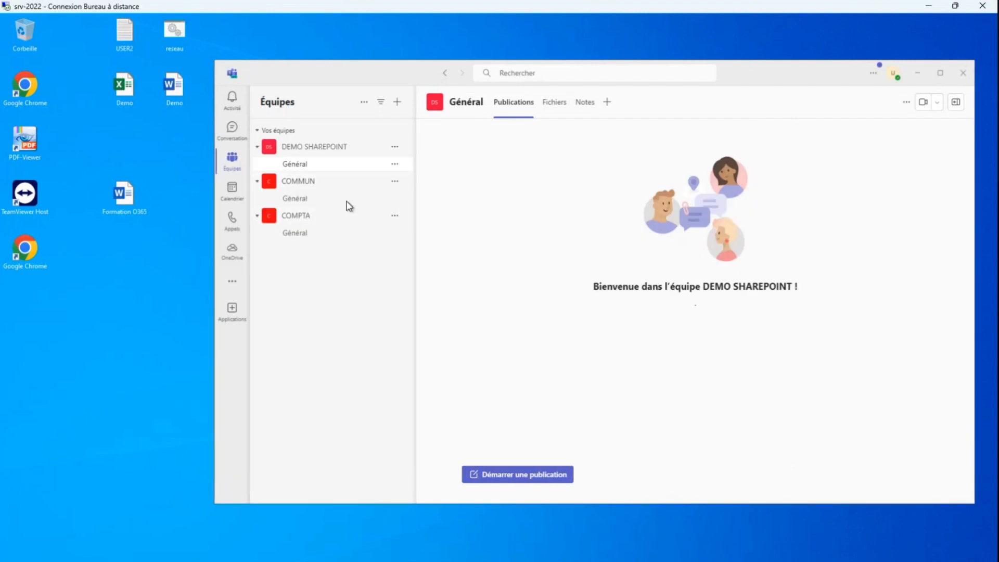
Collapse the COMPTA team and open the Général channel of the COMMUN team
click(308, 185)
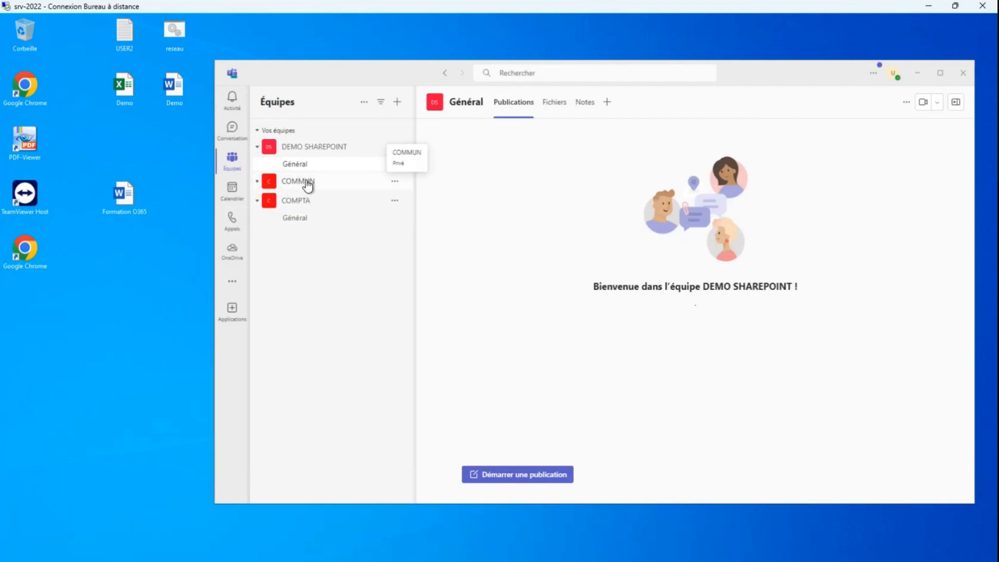
click(296, 204)
click(301, 183)
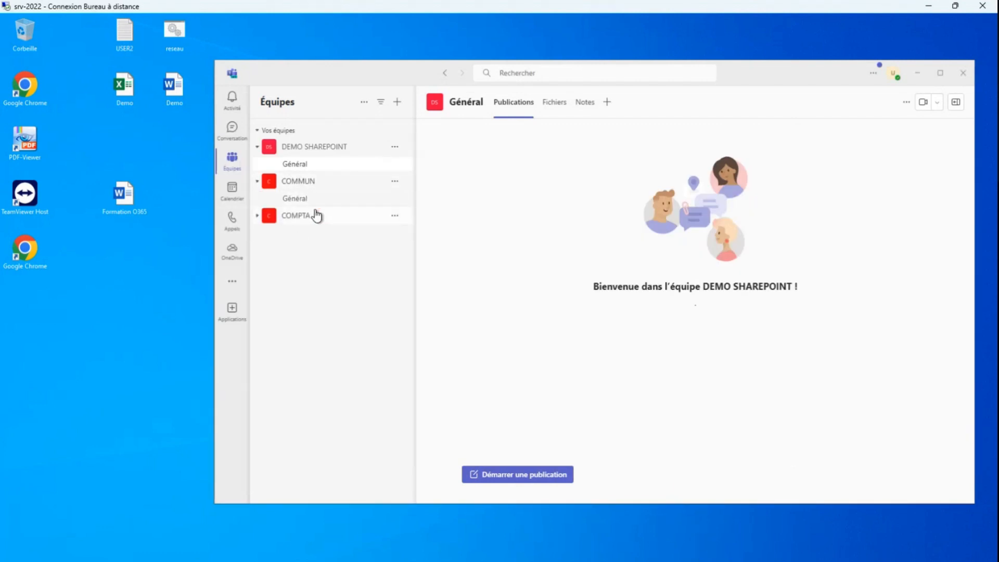
click(307, 199)
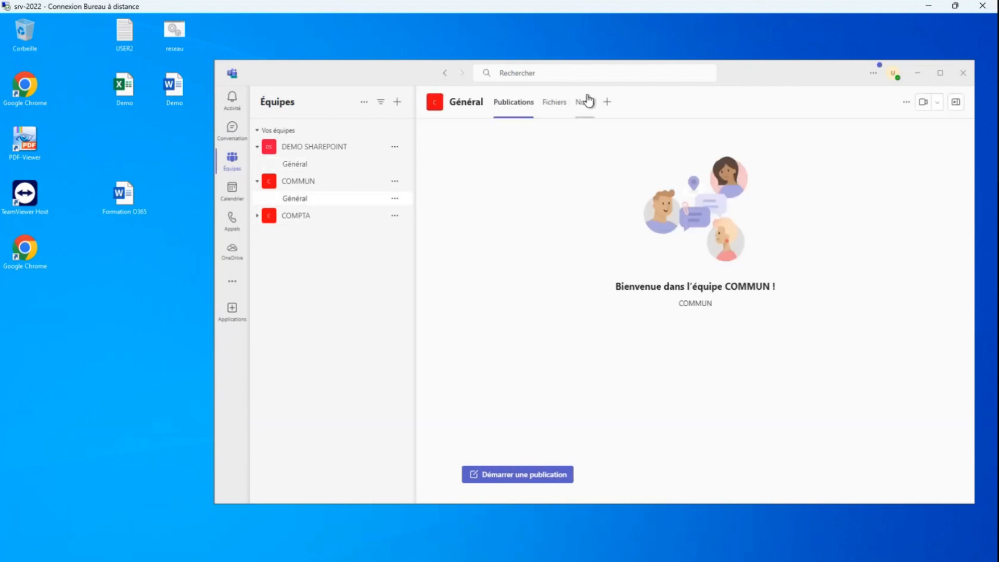
Create a folder named test in the files of the COMMUN team's Général channel
click(554, 103)
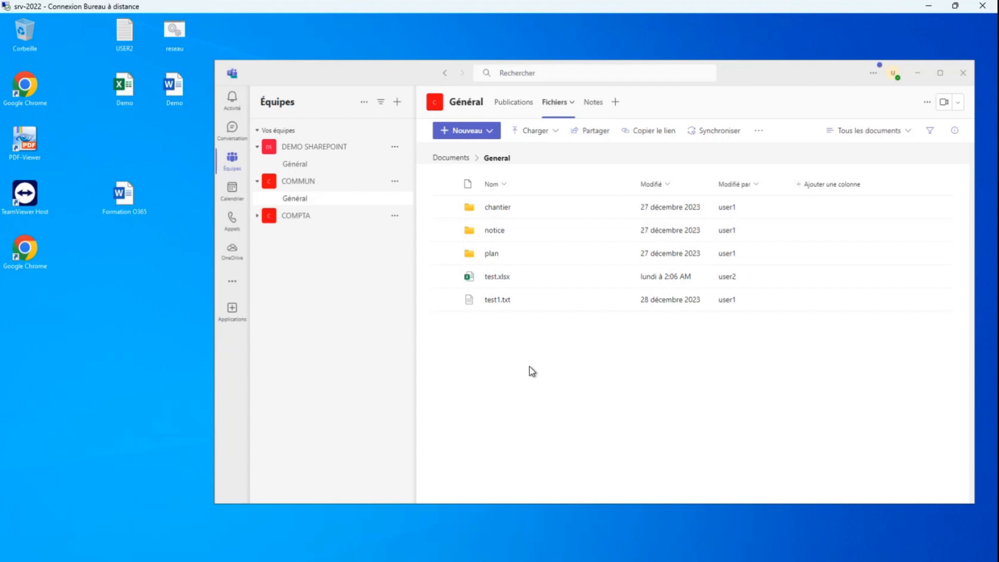
click(492, 133)
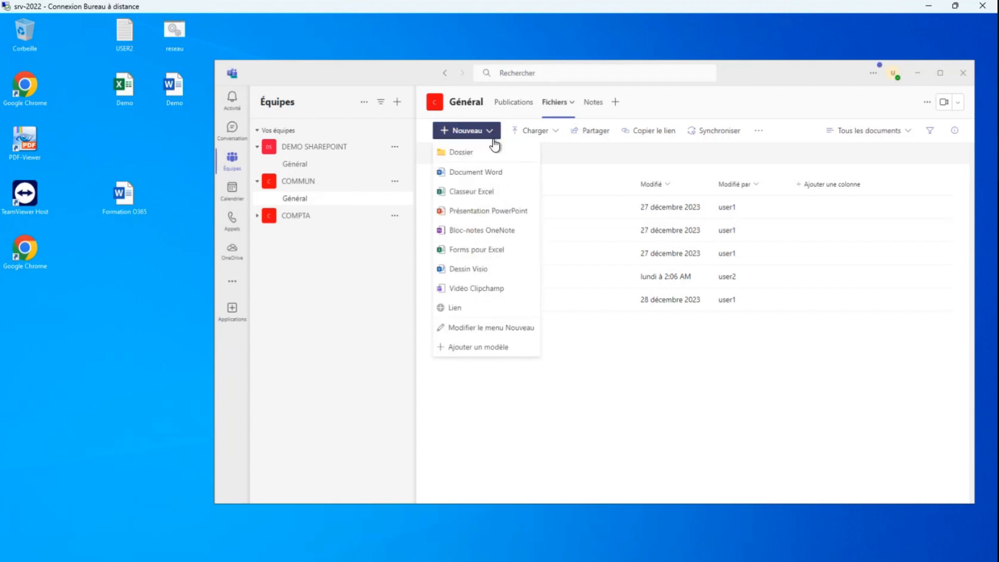
click(475, 155)
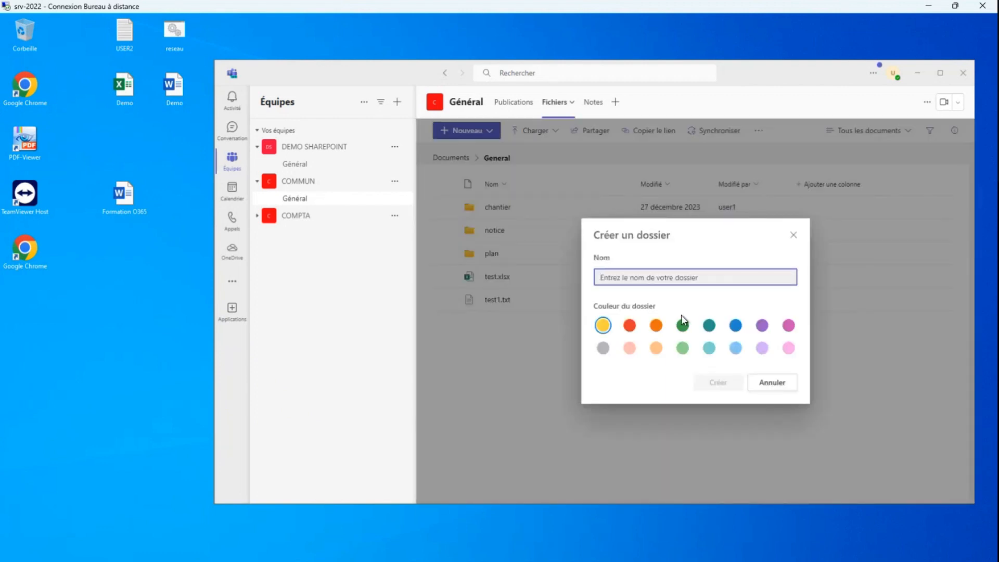
text(test)
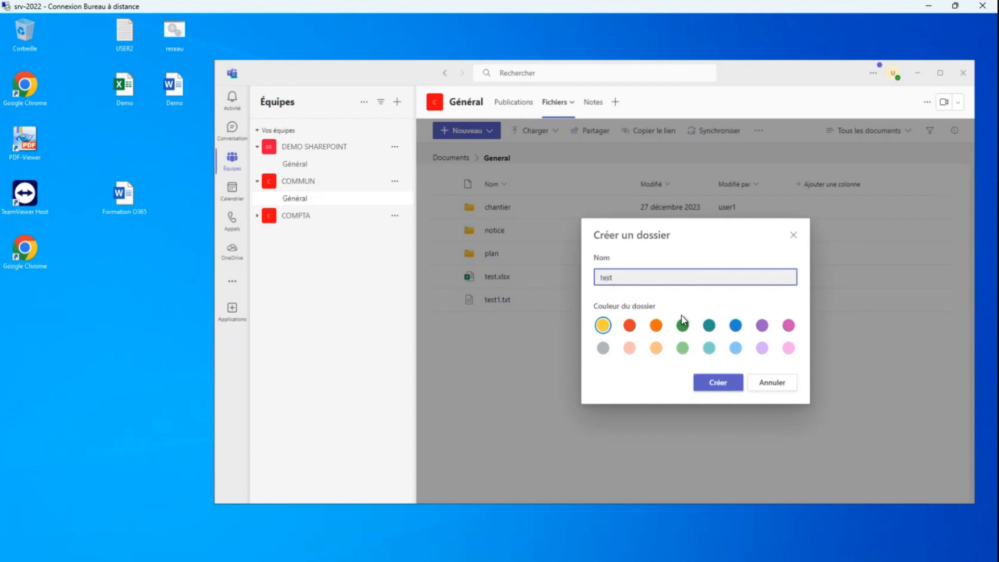
key(Return)
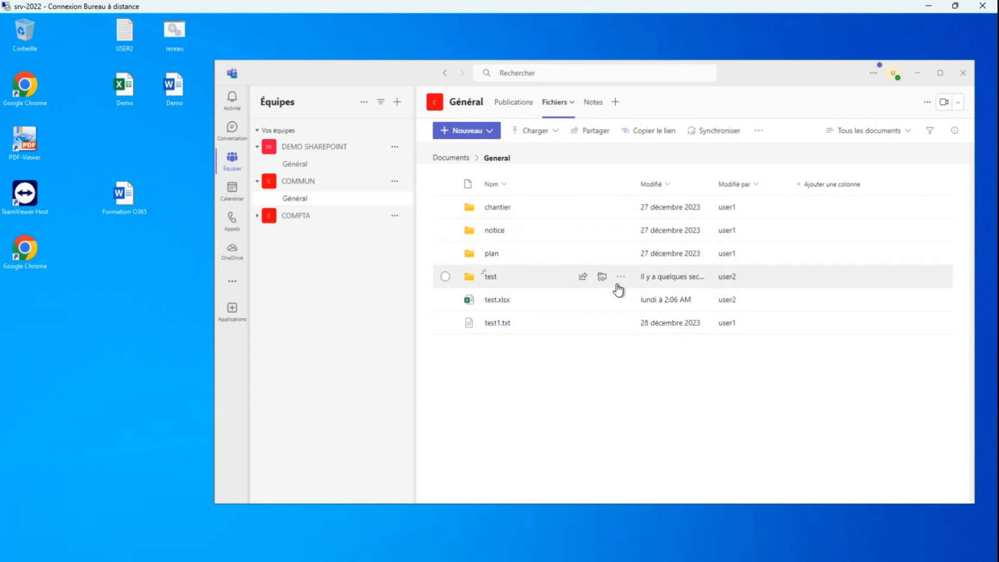
Open the GRAFE DEMO180124 location in a maximized File Explorer window and widen its navigation pane
drag(416, 73, 397, 55)
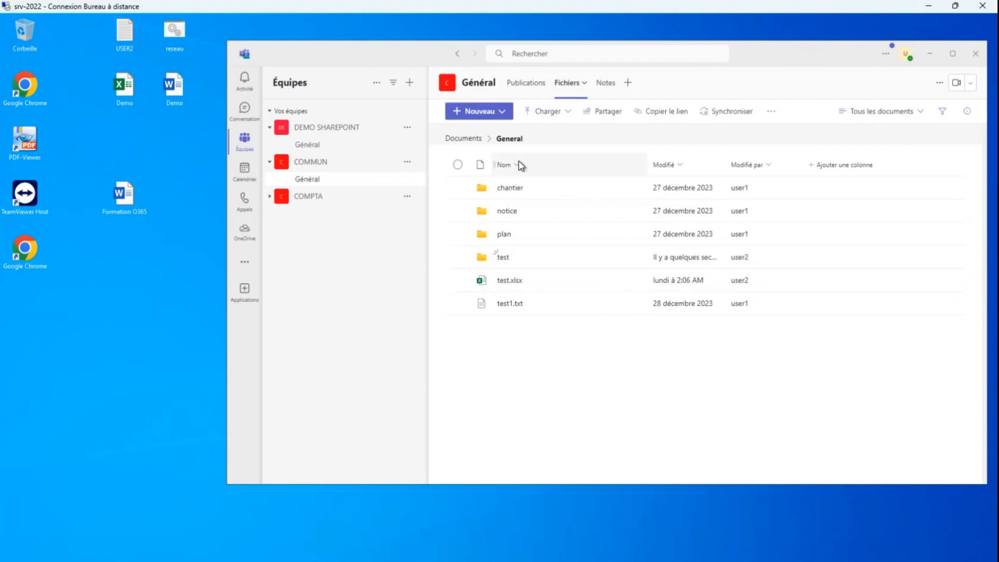
mouse_move(268, 561)
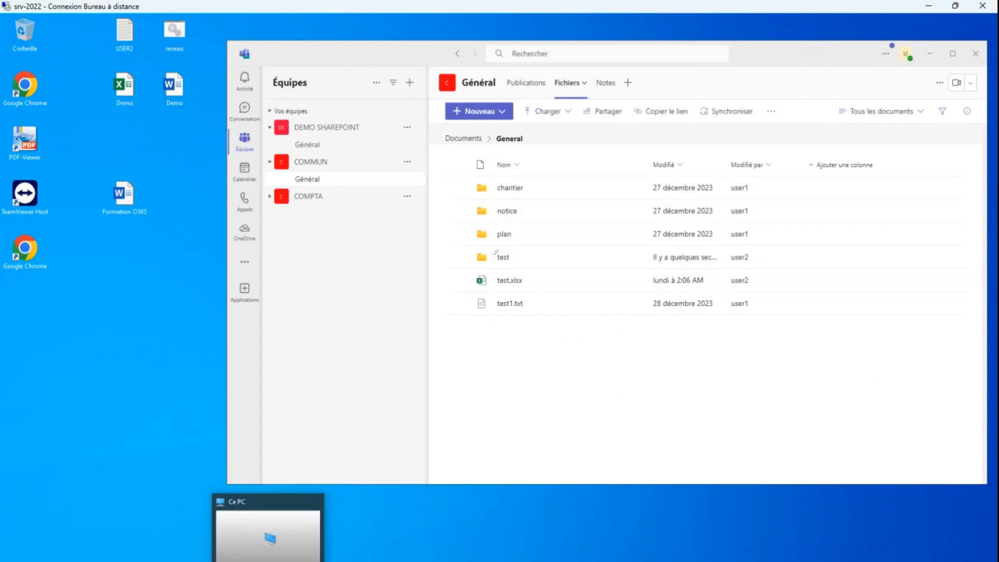
click(257, 509)
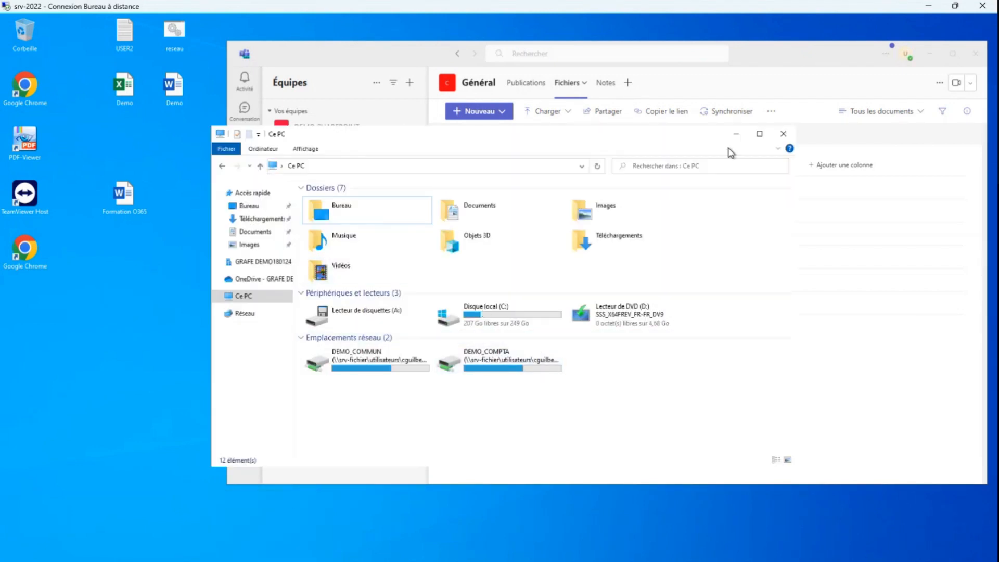
click(759, 134)
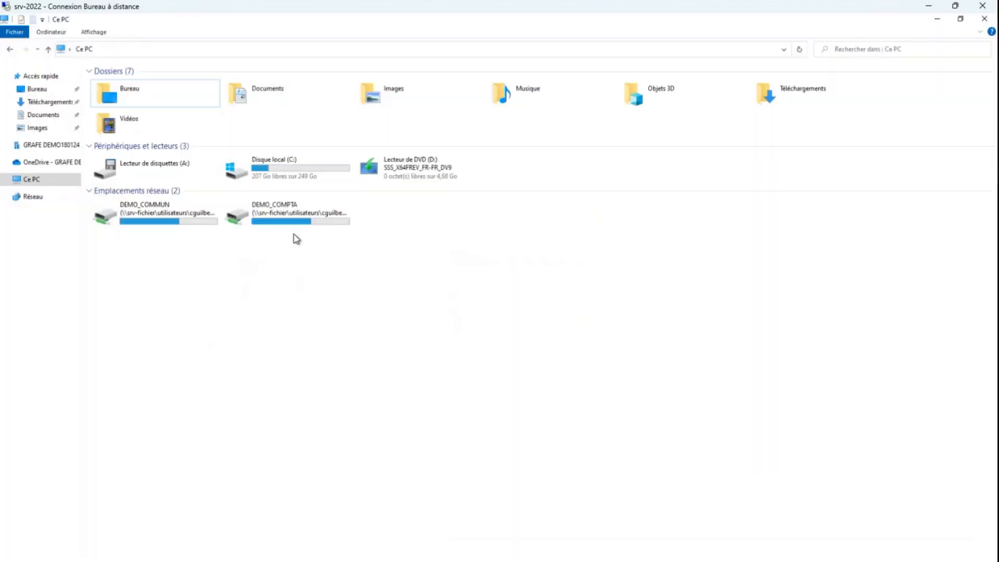
click(51, 145)
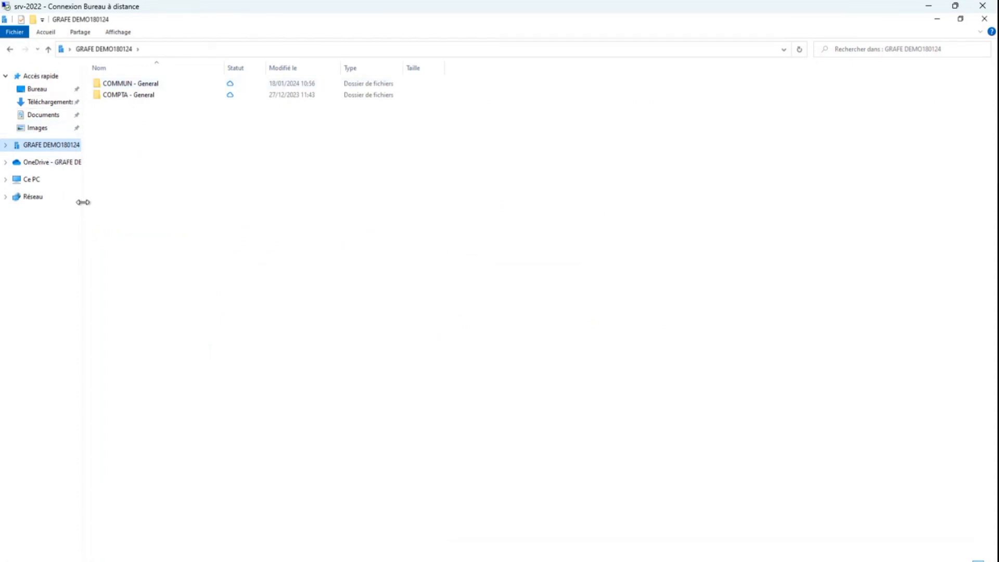
drag(83, 201, 248, 203)
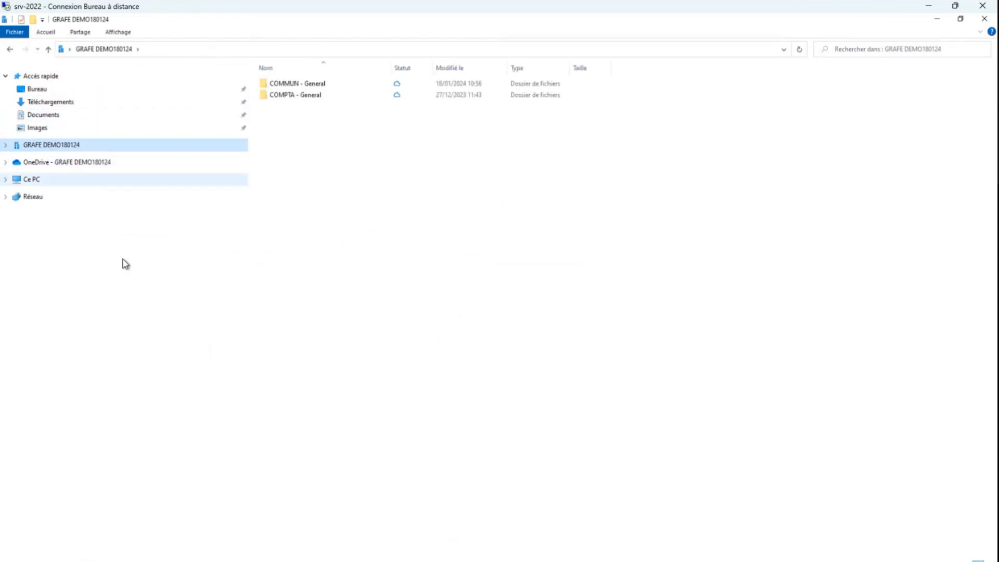
Compare the Ce PC and GRAFE DEMO180124 trees, check the test folder in COMMUN - General, and minimize File Explorer
click(6, 179)
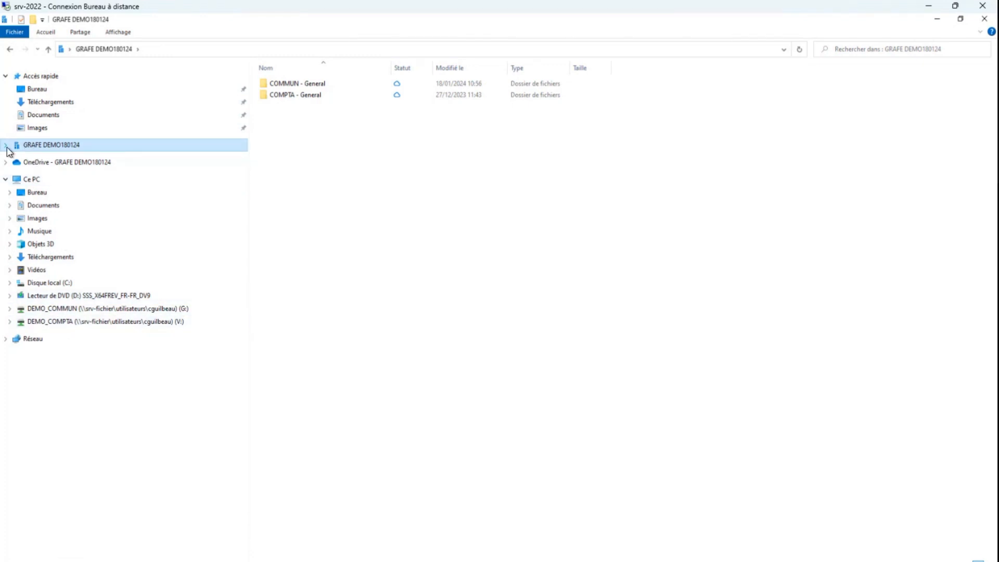
click(5, 180)
click(6, 145)
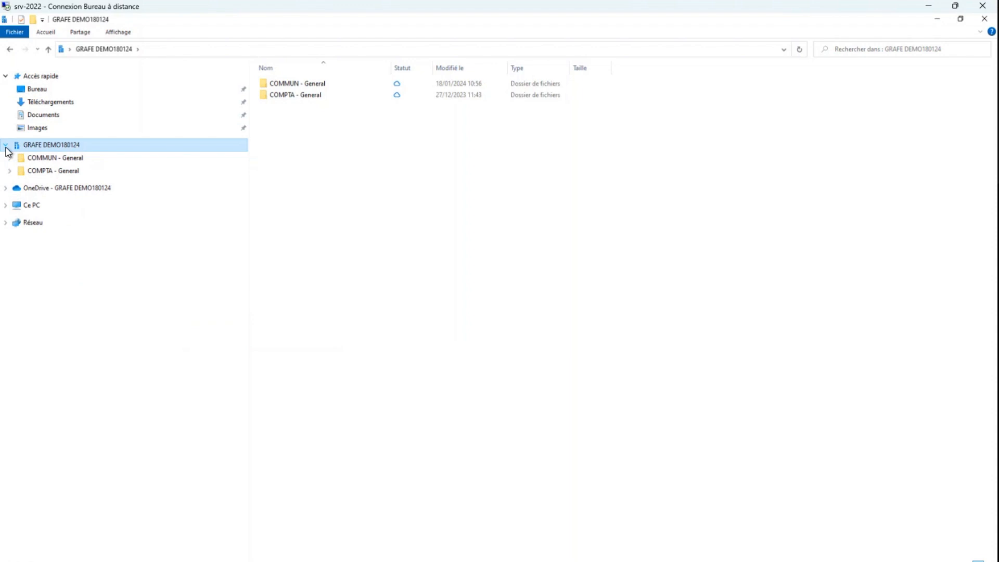
click(50, 163)
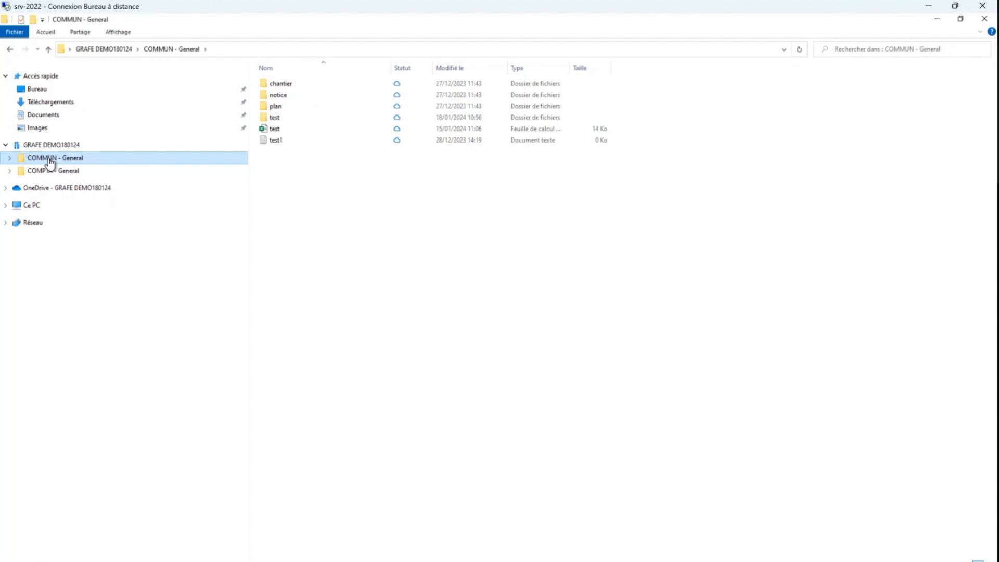
click(296, 118)
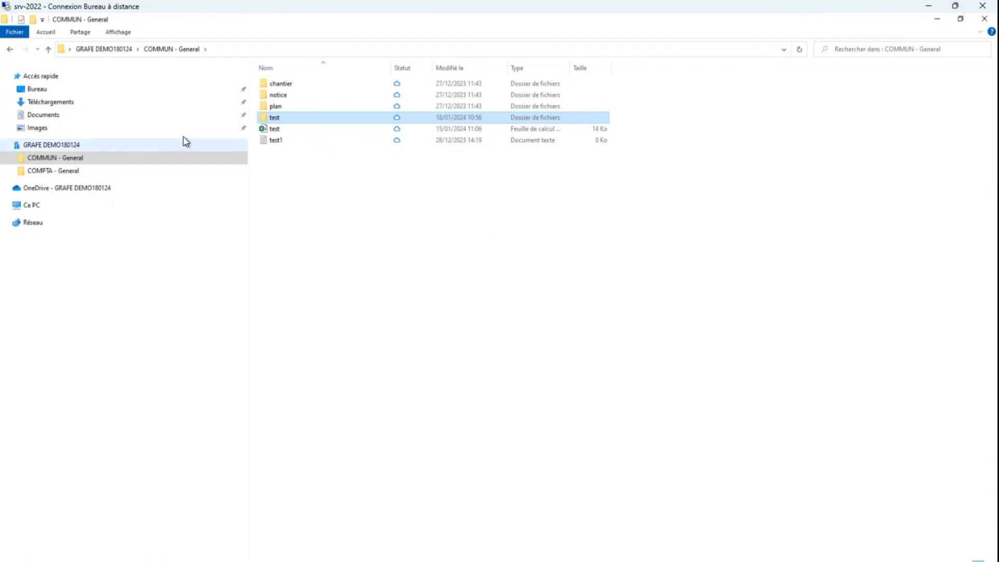
click(937, 19)
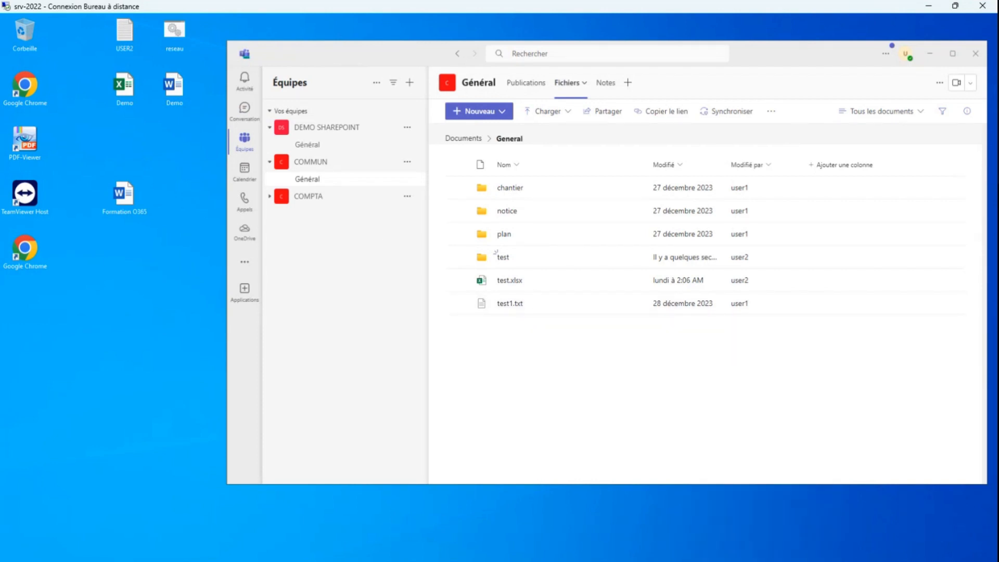
Check the COMMUN files in the other user's remote session, and return to the first remote desktop
mouse_move(735, 560)
click(676, 506)
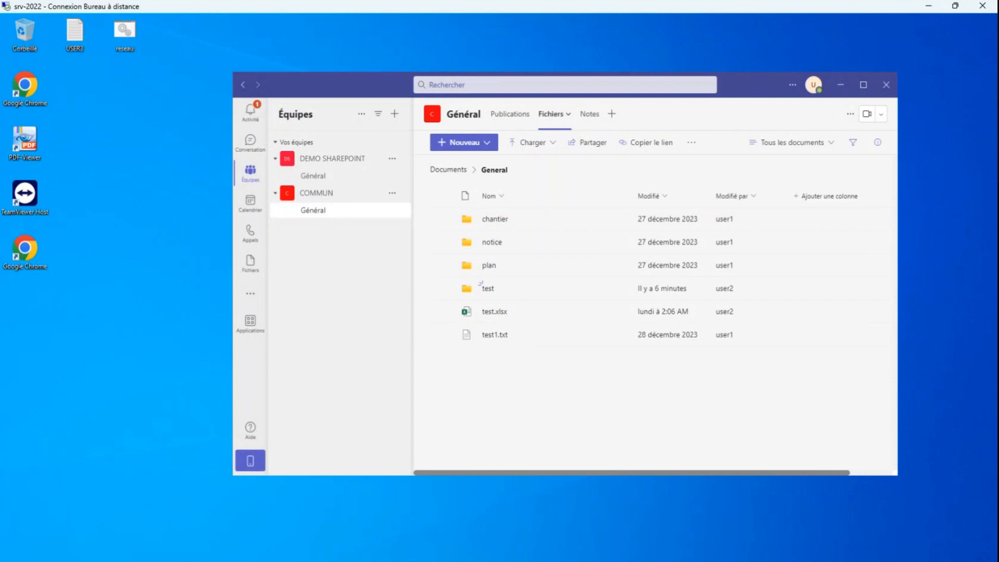
mouse_move(268, 561)
click(273, 510)
click(921, 8)
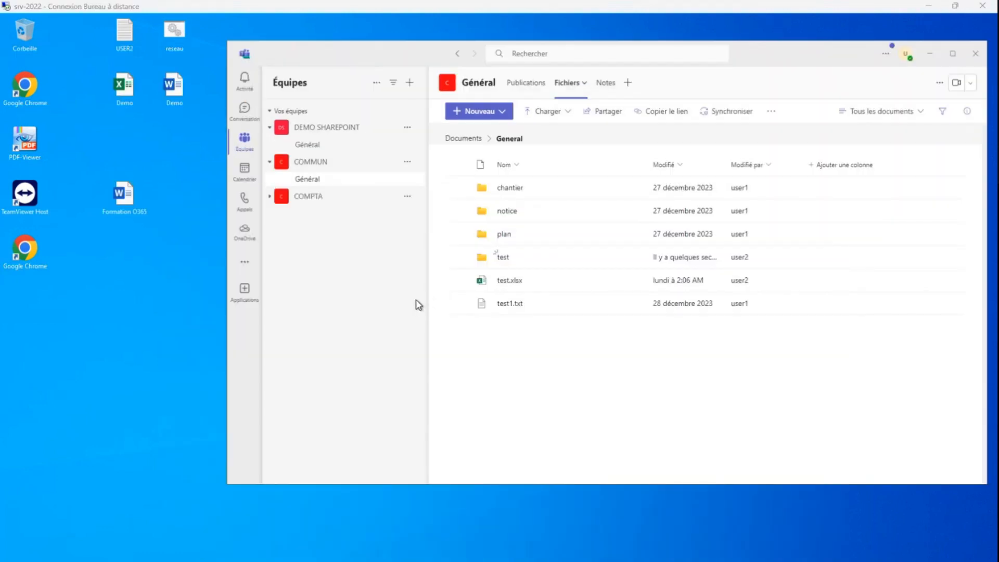
Copy the Bilan, Commande, Devis and Facture folders from the DEMO_COMPTA drive and view the synced COMPTA - General folder
click(256, 558)
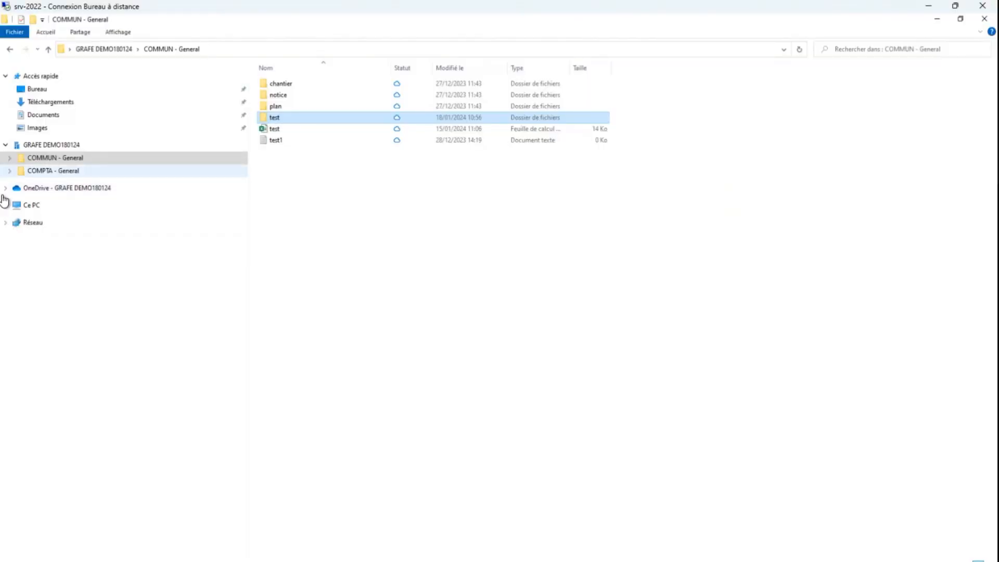
click(33, 206)
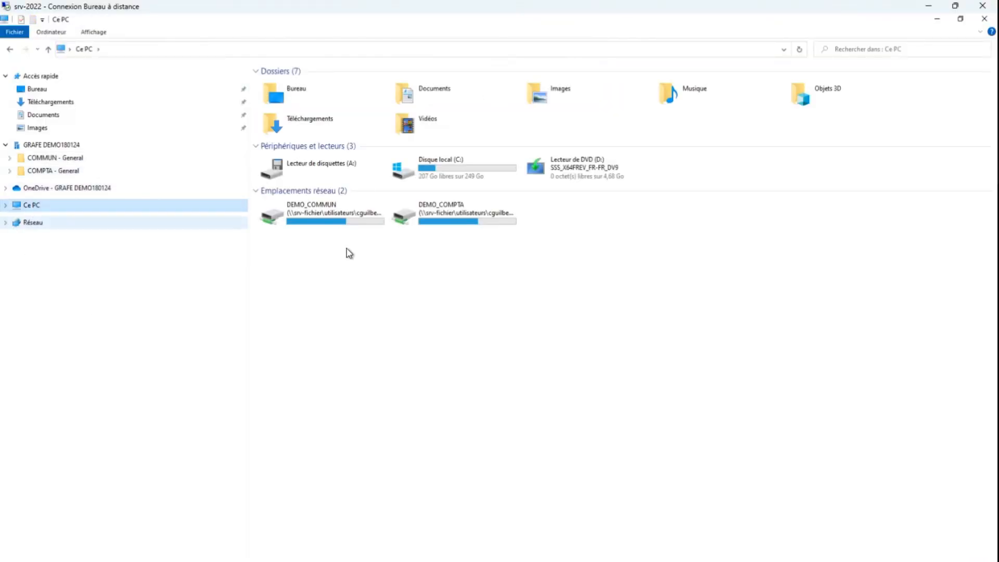
click(458, 218)
double_click(458, 219)
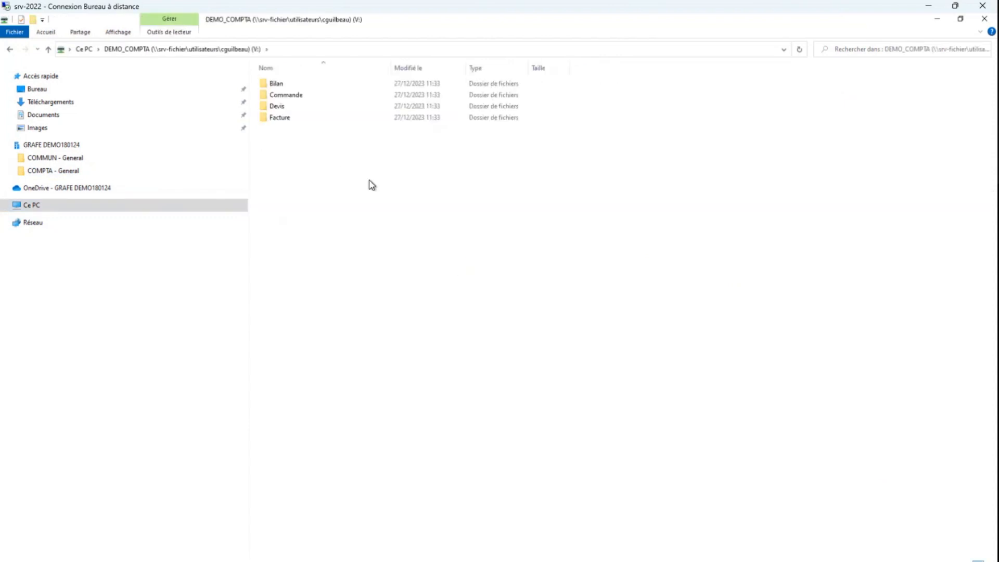
drag(377, 176, 278, 81)
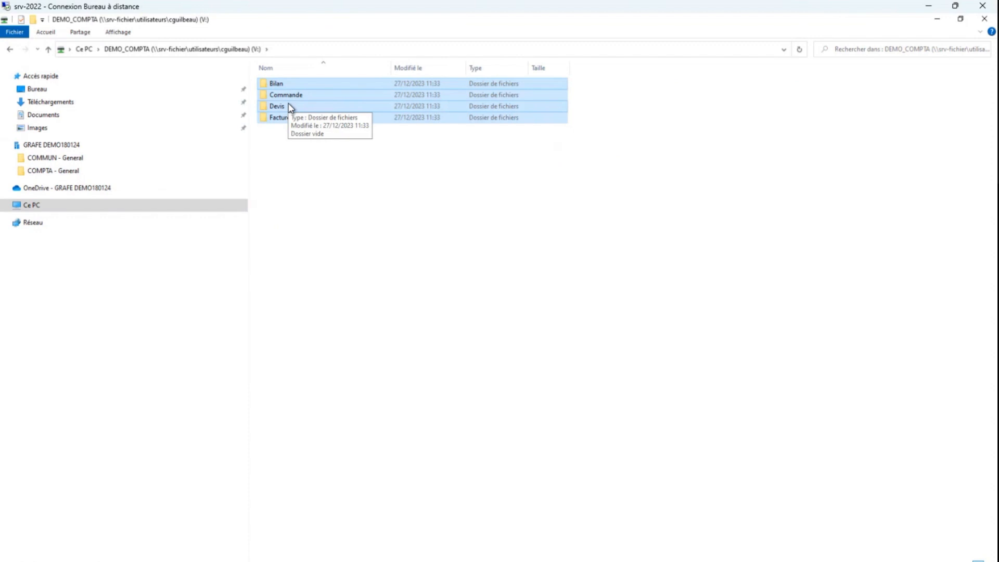
right_click(288, 103)
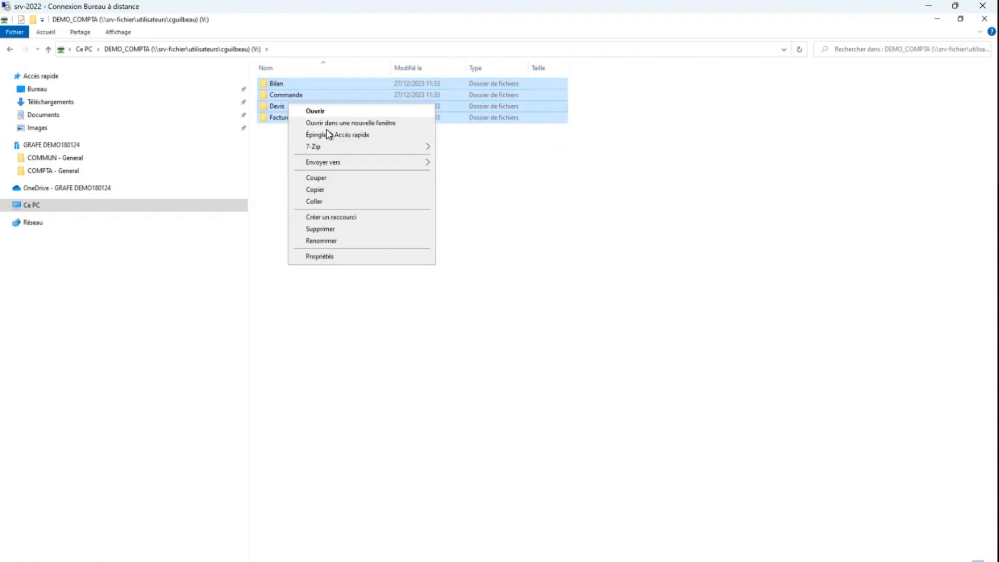
click(331, 190)
click(61, 171)
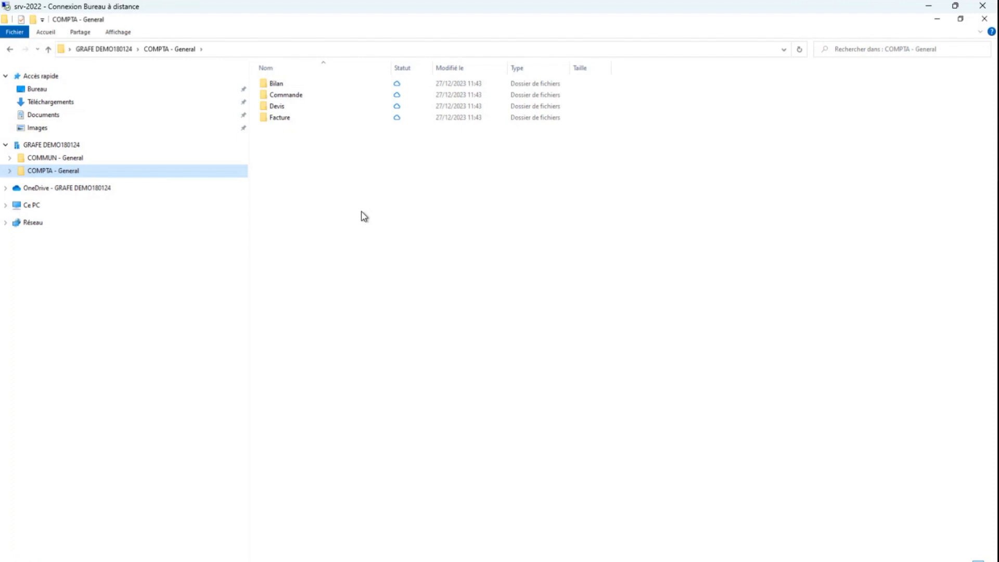
click(938, 22)
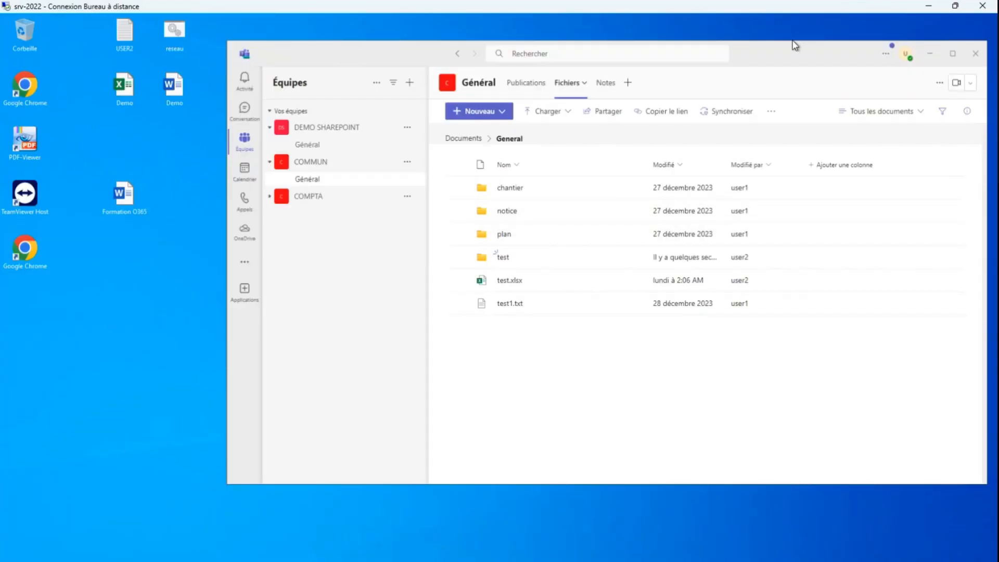
Maximize Teams and create a private team from scratch named DEMO
drag(771, 58, 720, 54)
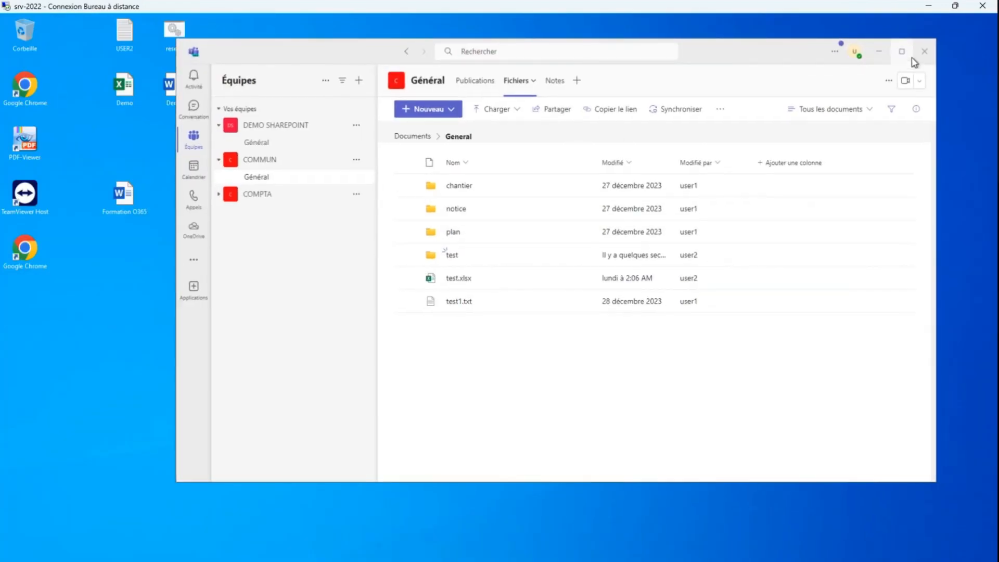
click(904, 53)
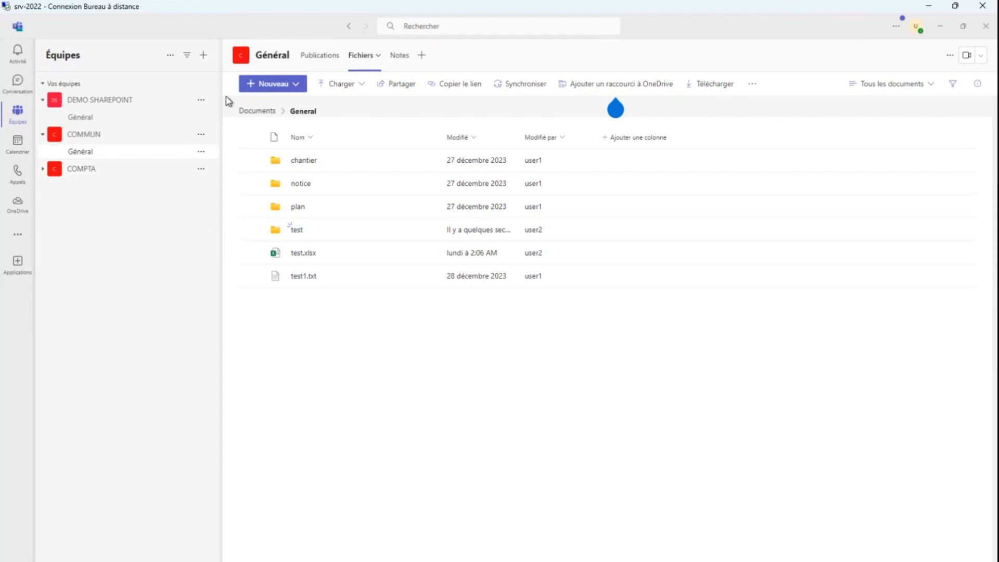
click(203, 55)
click(187, 80)
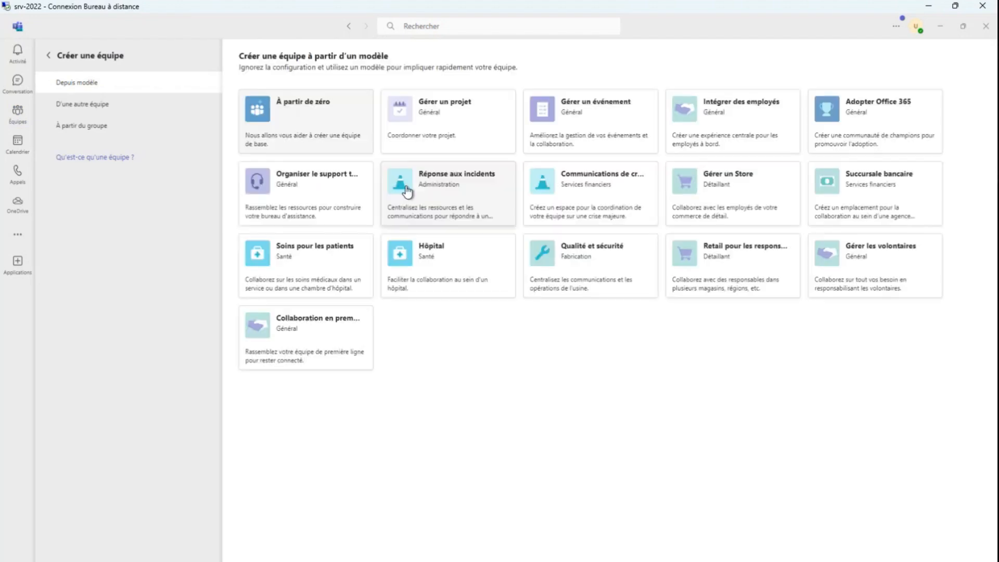
click(326, 124)
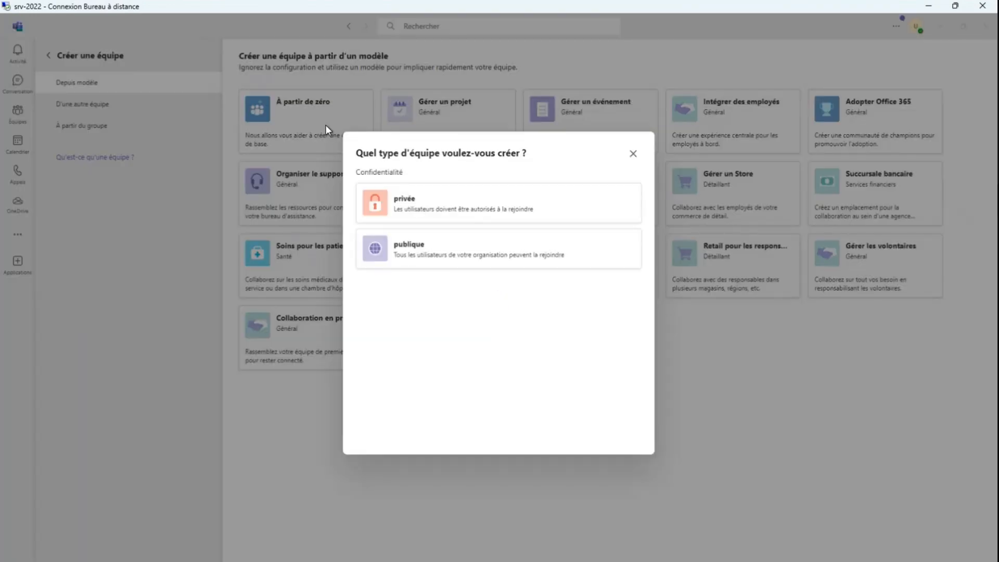
click(452, 215)
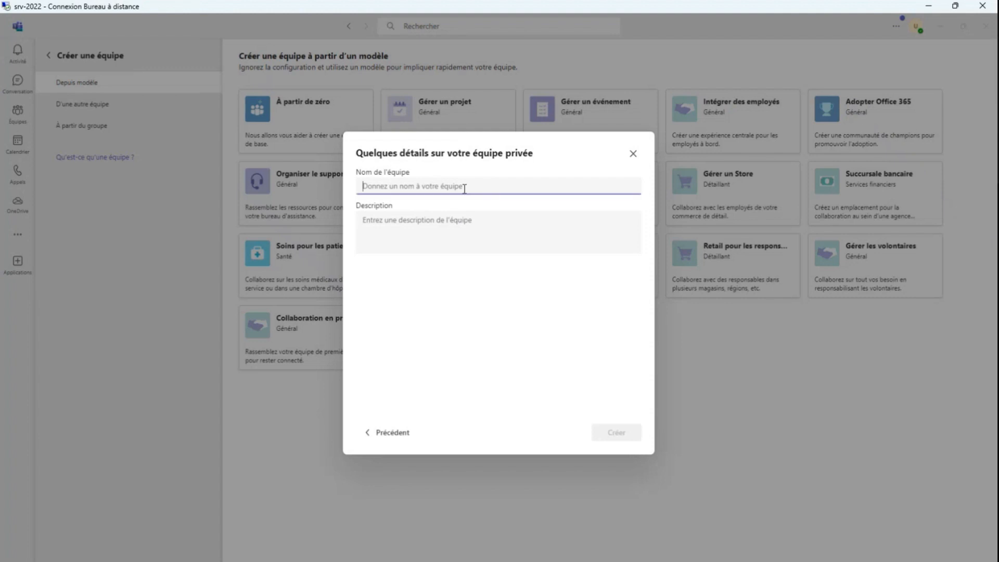
text(DEMO)
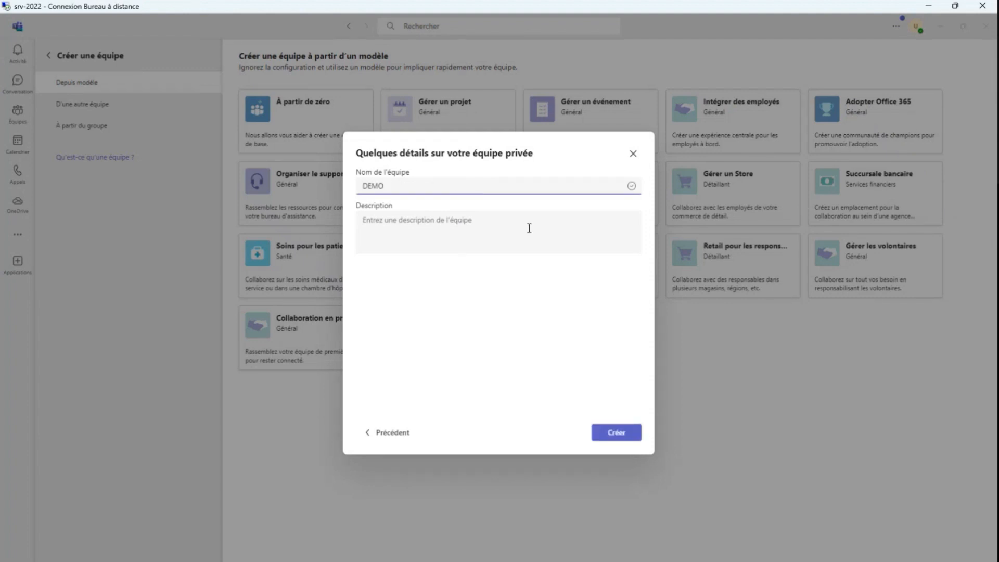
click(615, 434)
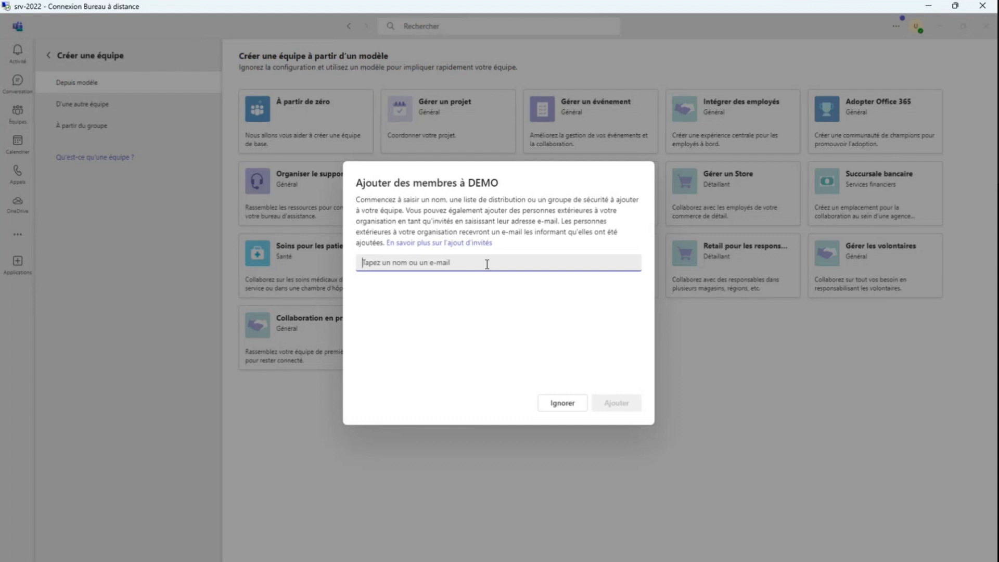
Add user1 as a member of the new DEMO team
text(user)
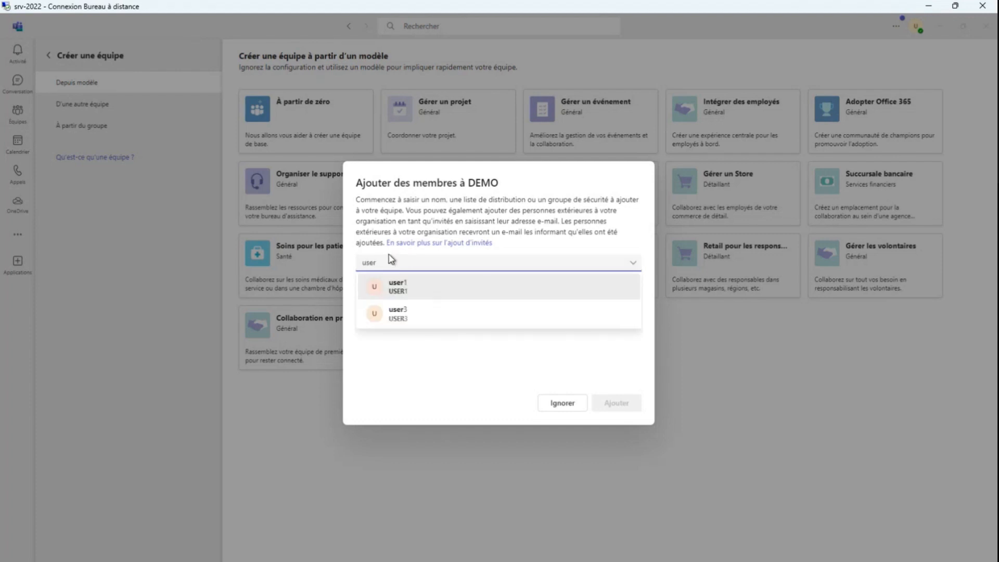
click(409, 288)
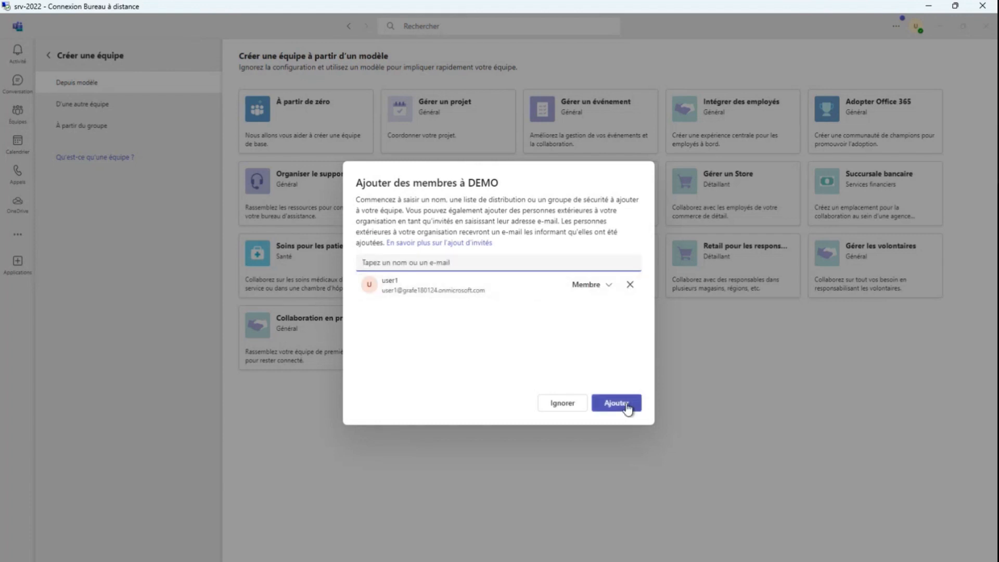
click(630, 405)
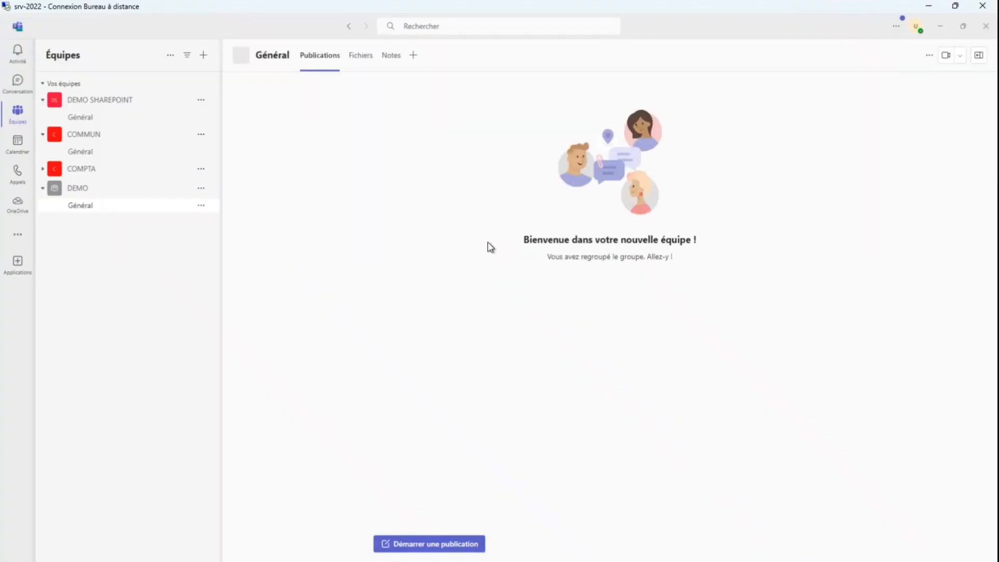
Invite an external guest to the DEMO team by entering the guest's e-mail address
click(201, 188)
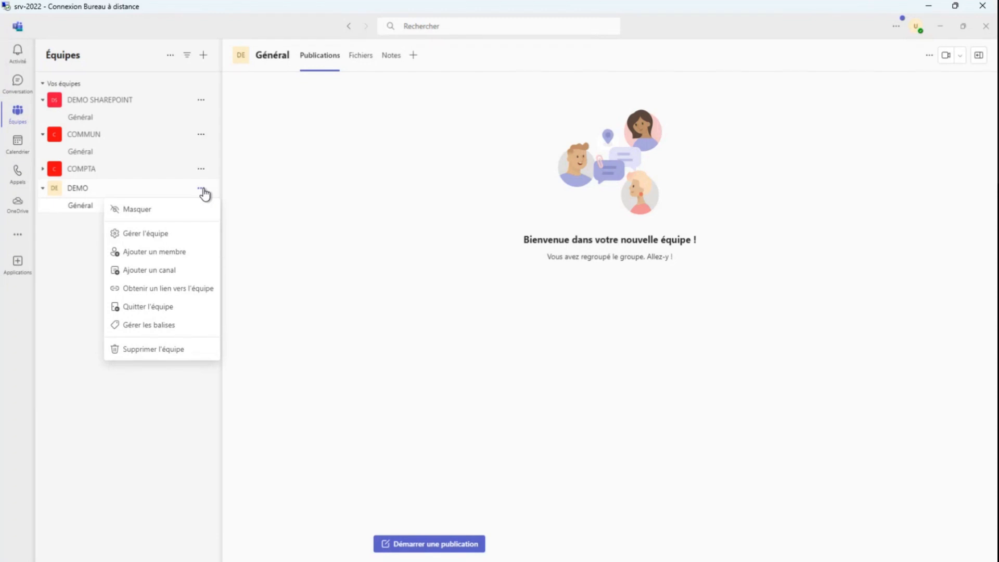
click(156, 240)
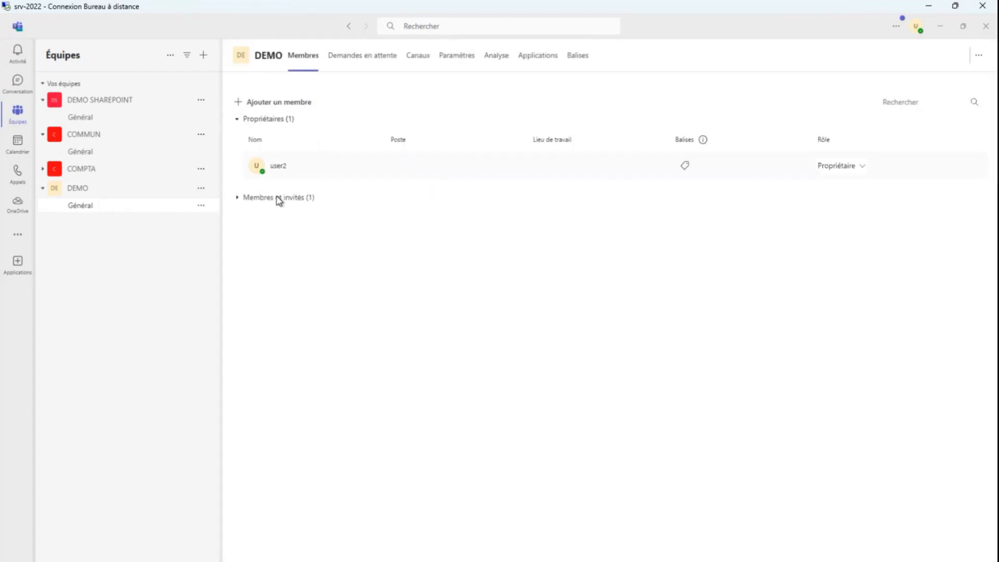
click(285, 104)
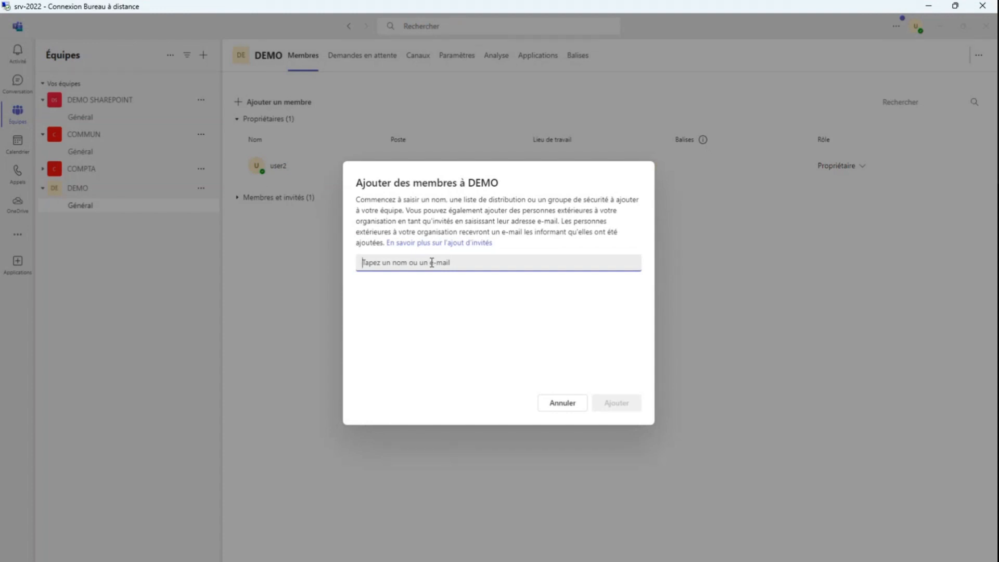
text(...)
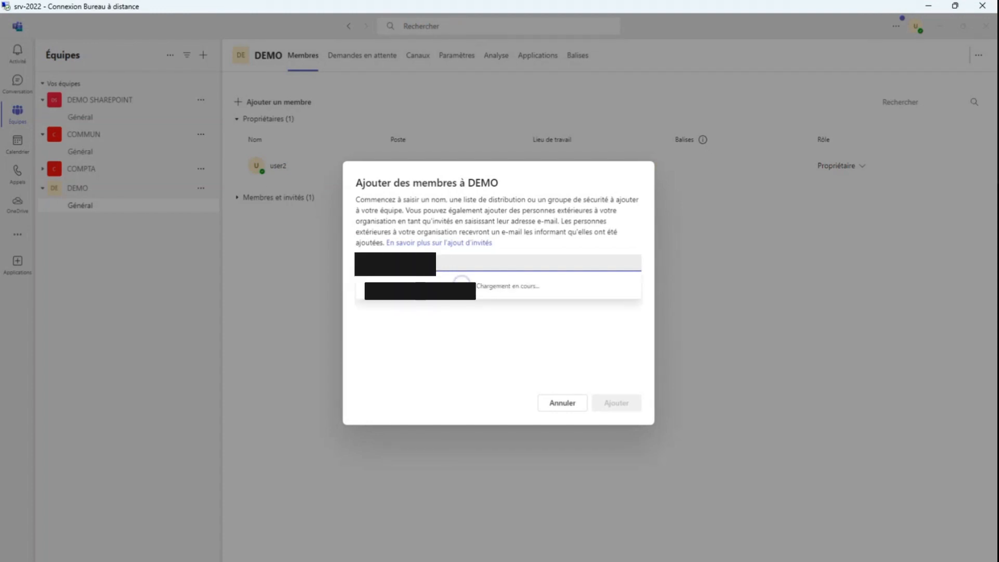
text(...fr)
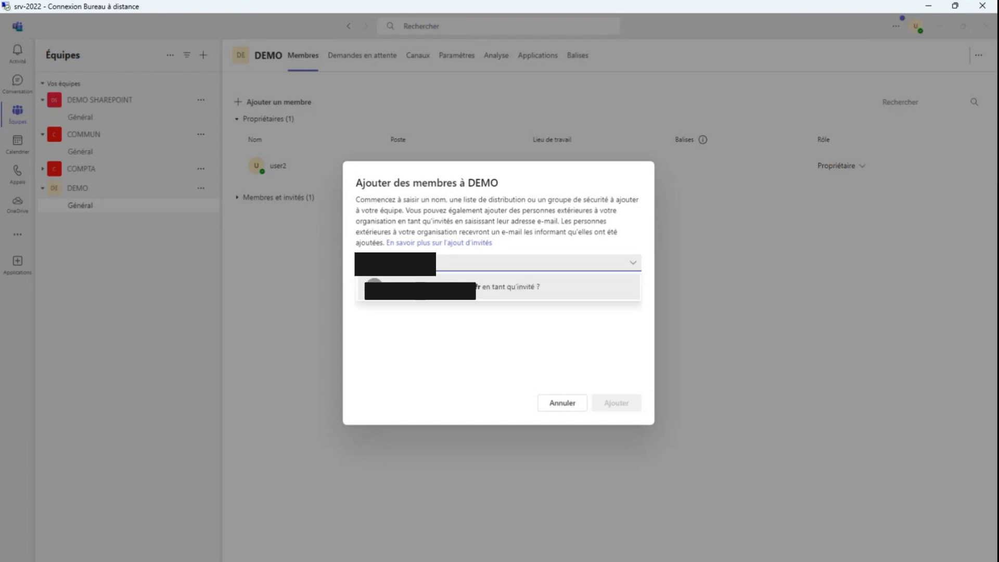
key(Return)
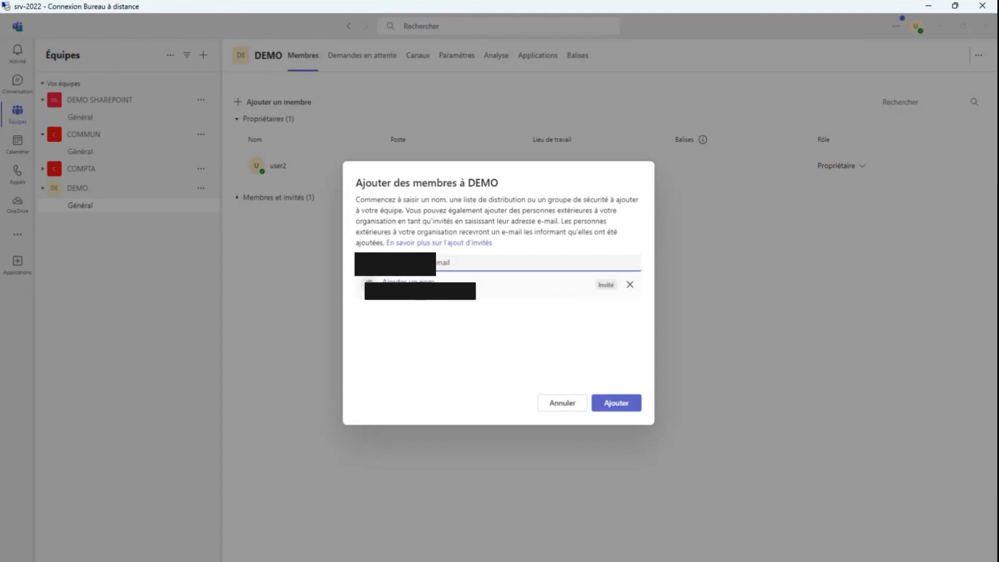
click(636, 405)
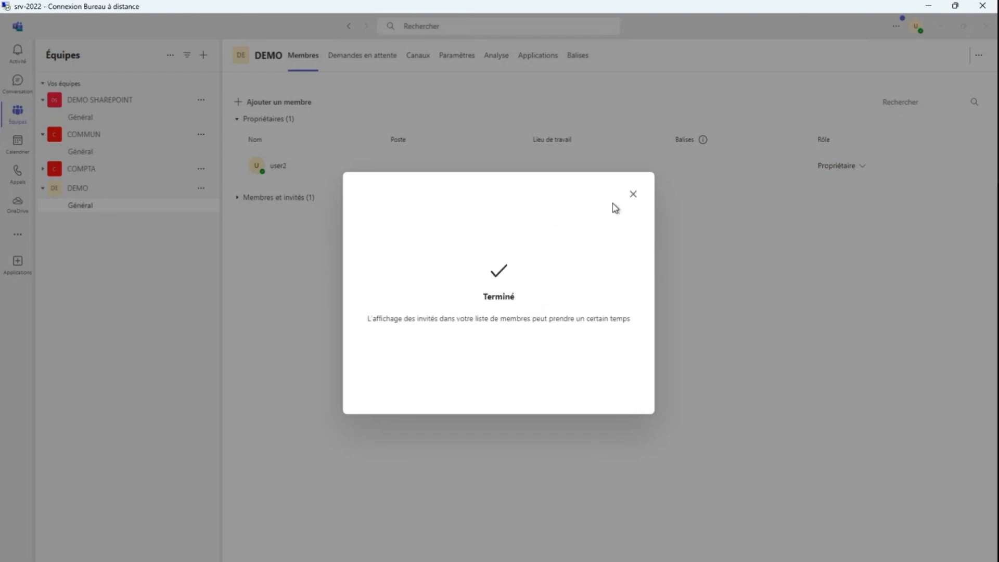
click(632, 195)
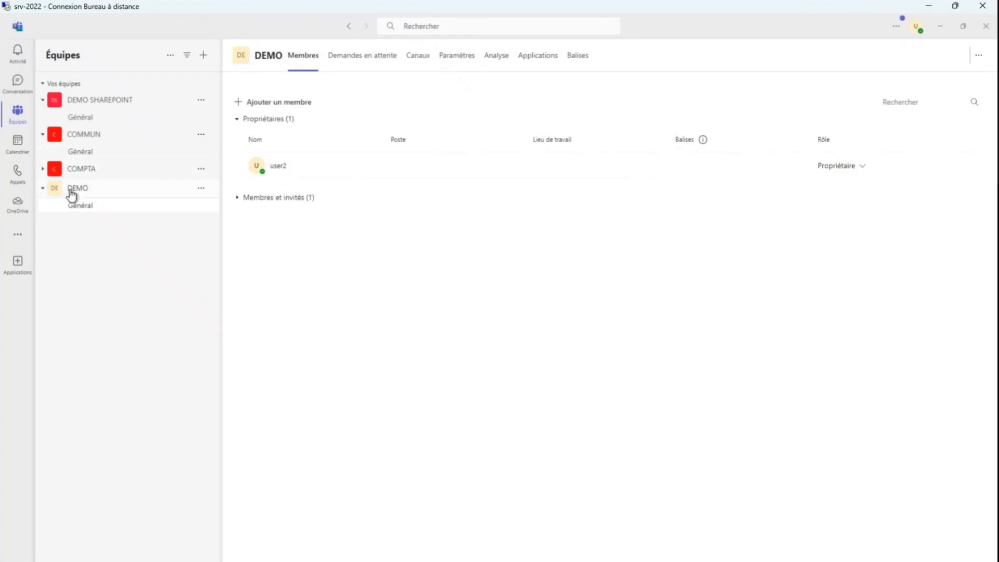
Open the files of the DEMO team's Général channel and sync them to File Explorer
click(91, 211)
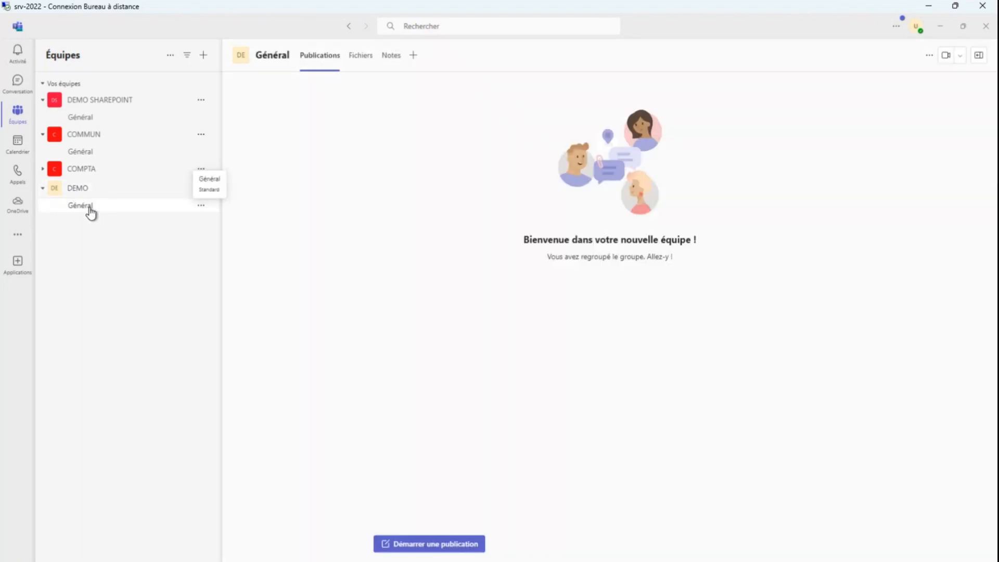
click(364, 56)
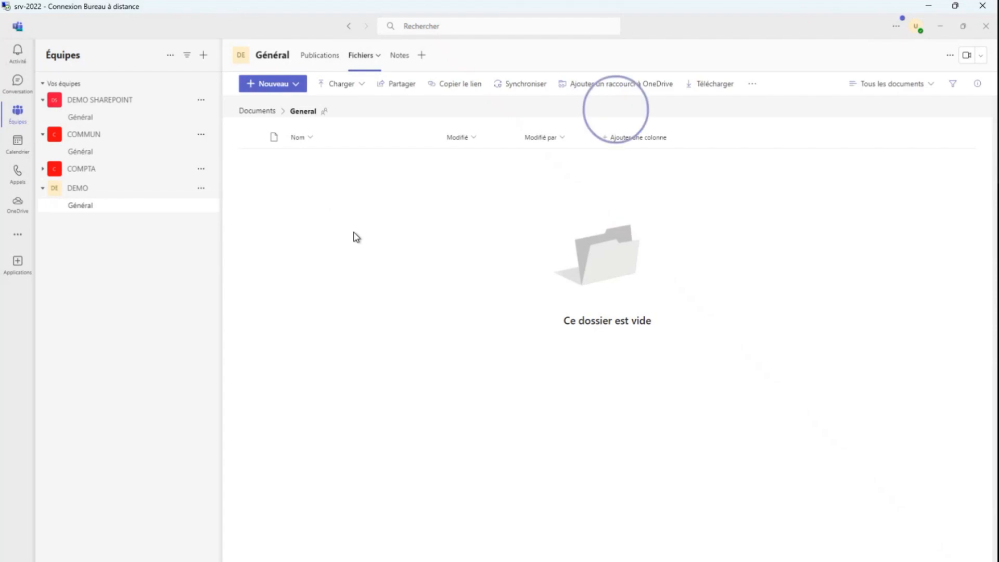
click(299, 84)
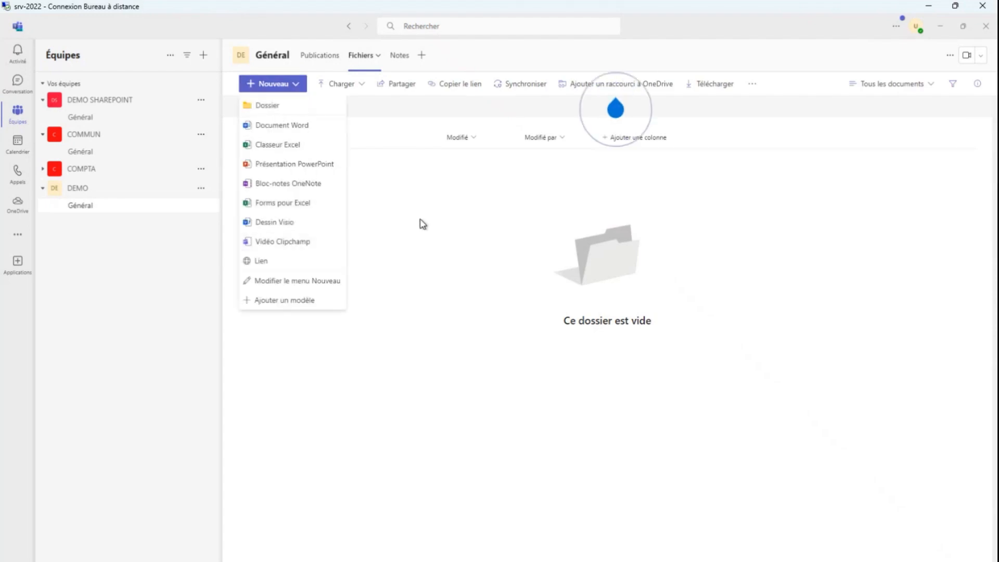
click(398, 214)
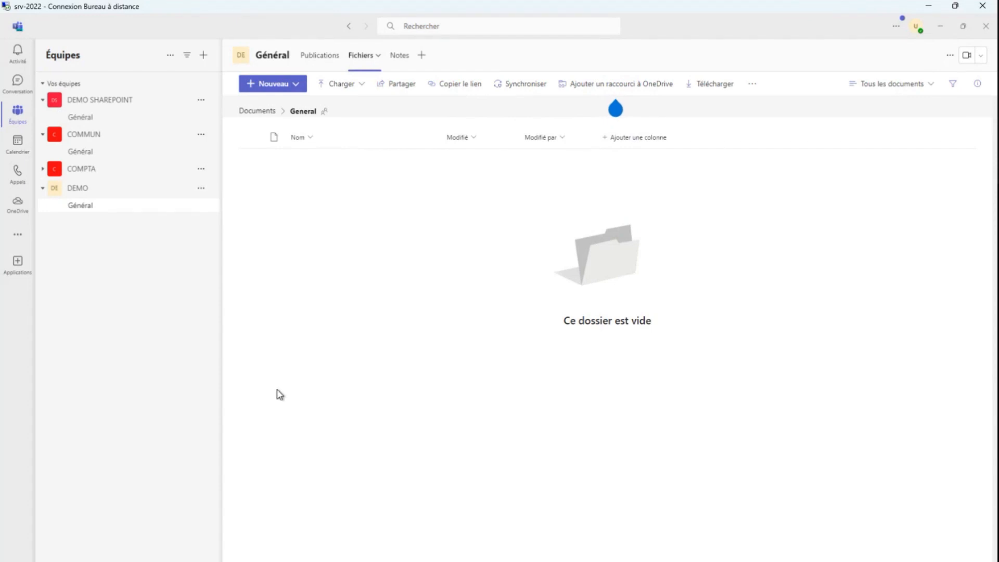
key(alt+Tab)
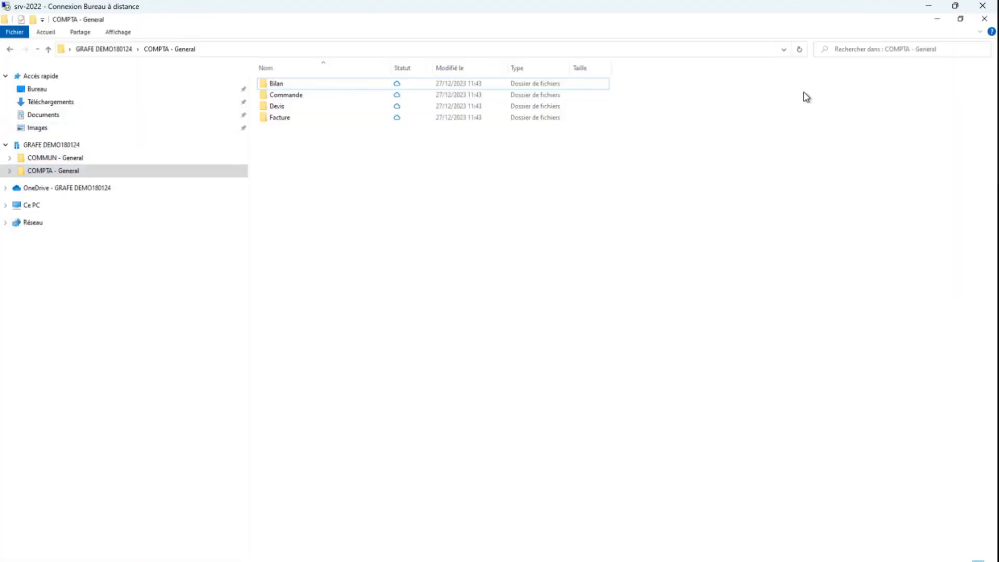
click(937, 20)
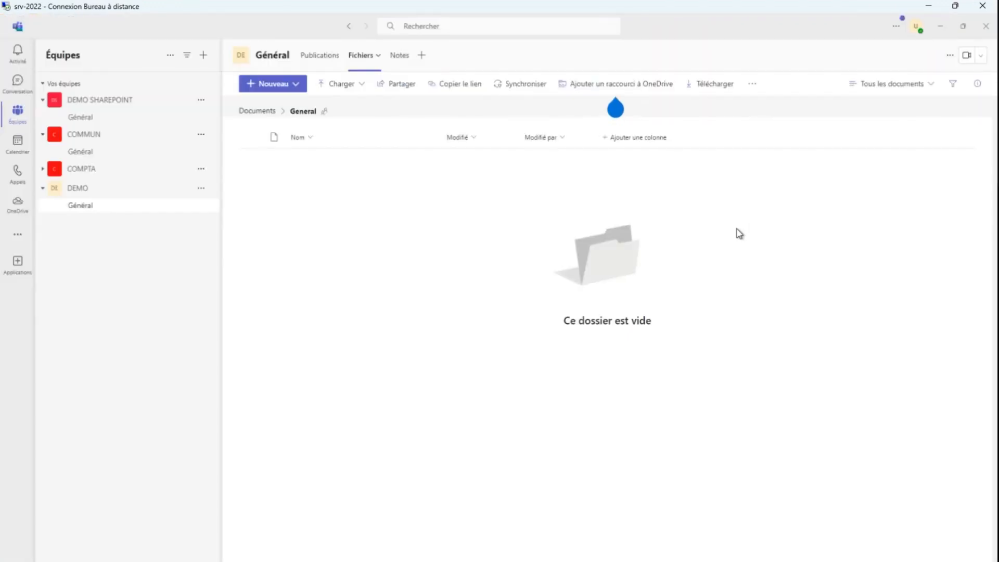
click(753, 85)
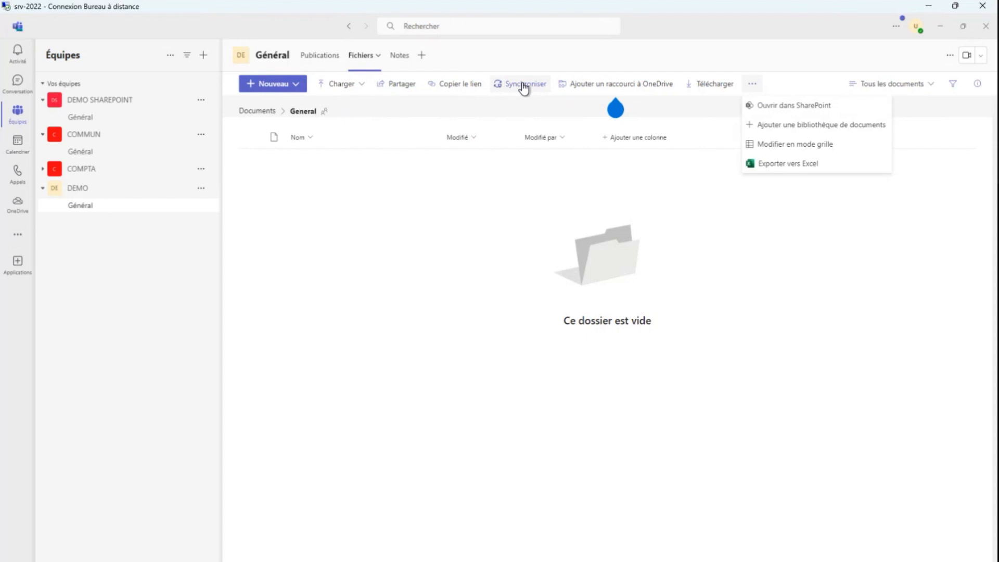
click(524, 87)
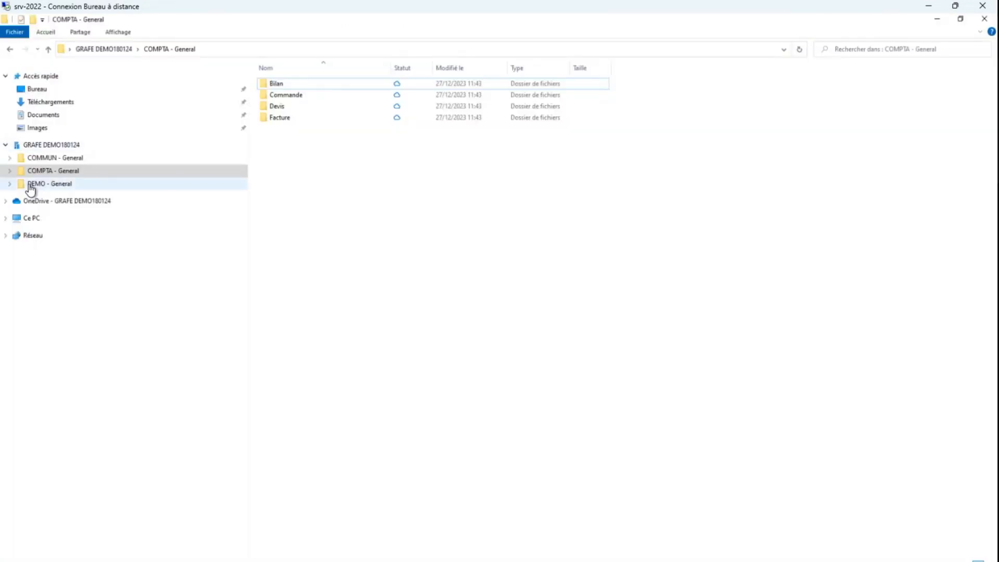
Create a folder named test in the synced DEMO - General folder
click(30, 186)
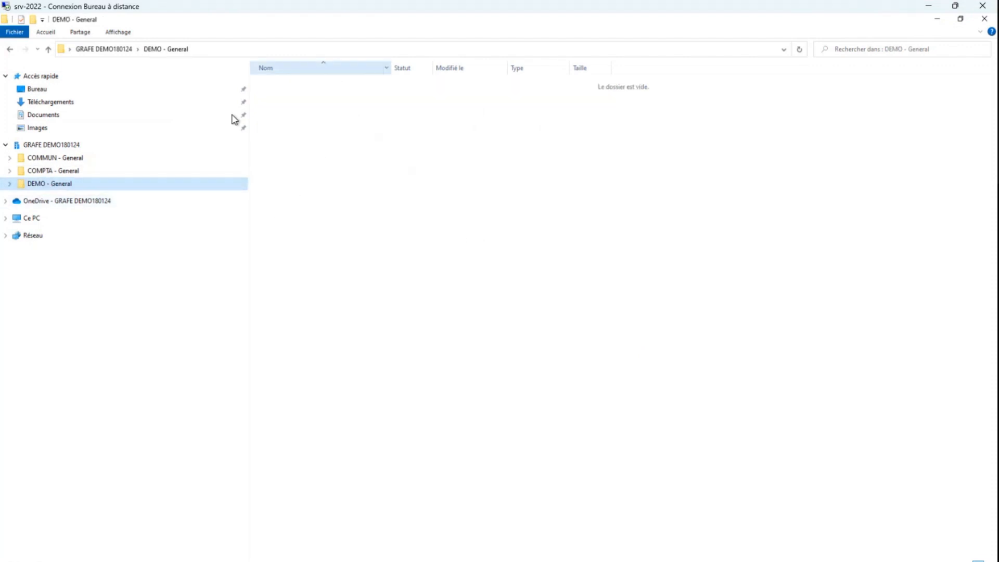
right_click(354, 150)
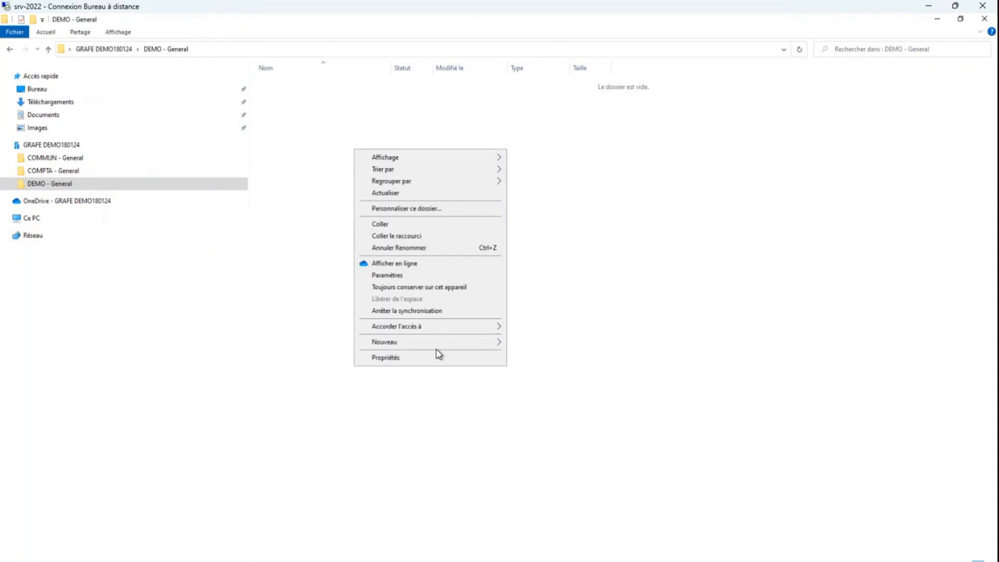
mouse_move(442, 343)
click(529, 343)
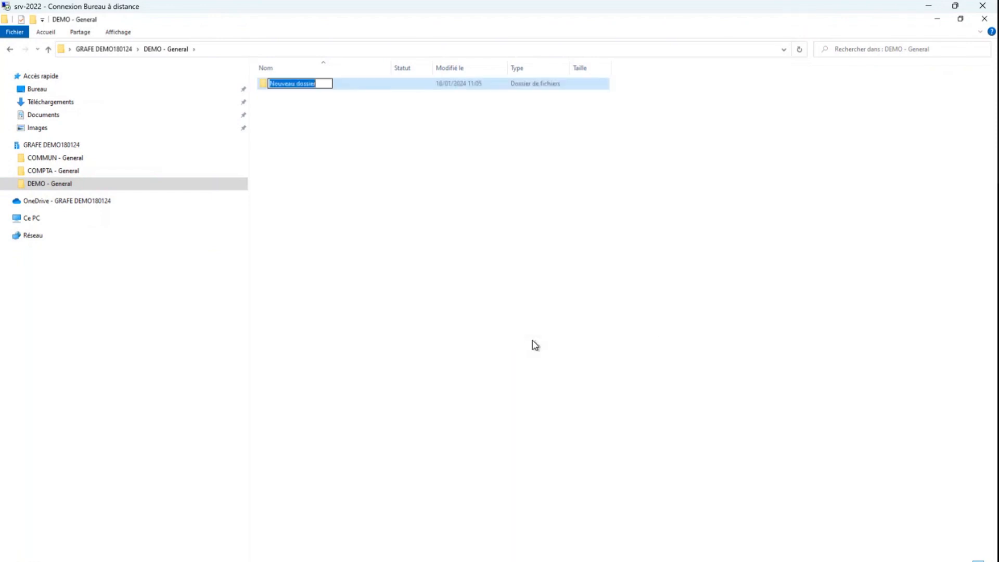
text(test)
key(Return)
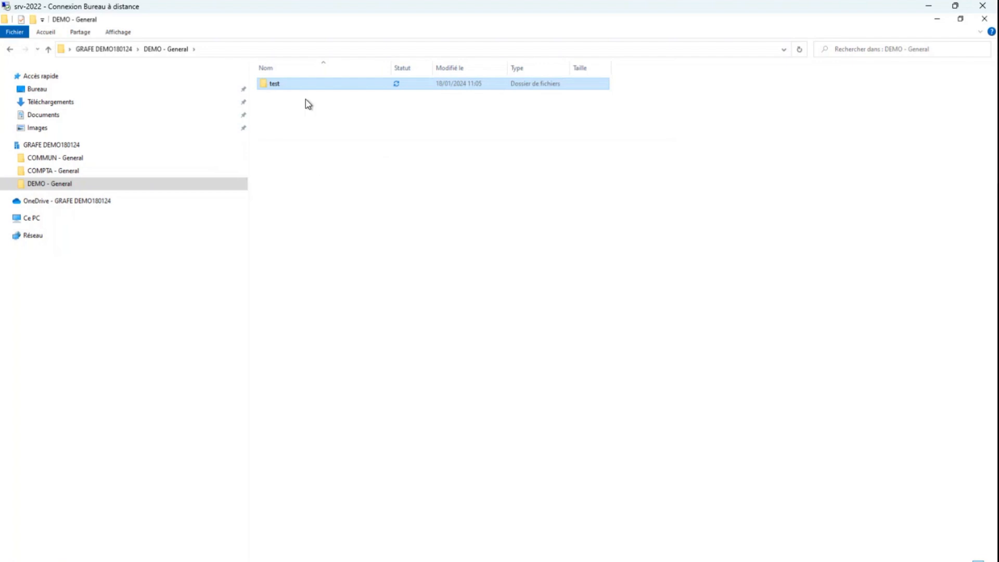
Return to Teams, dismiss the sync notice, and reload the file list of DEMO's Général channel
click(334, 560)
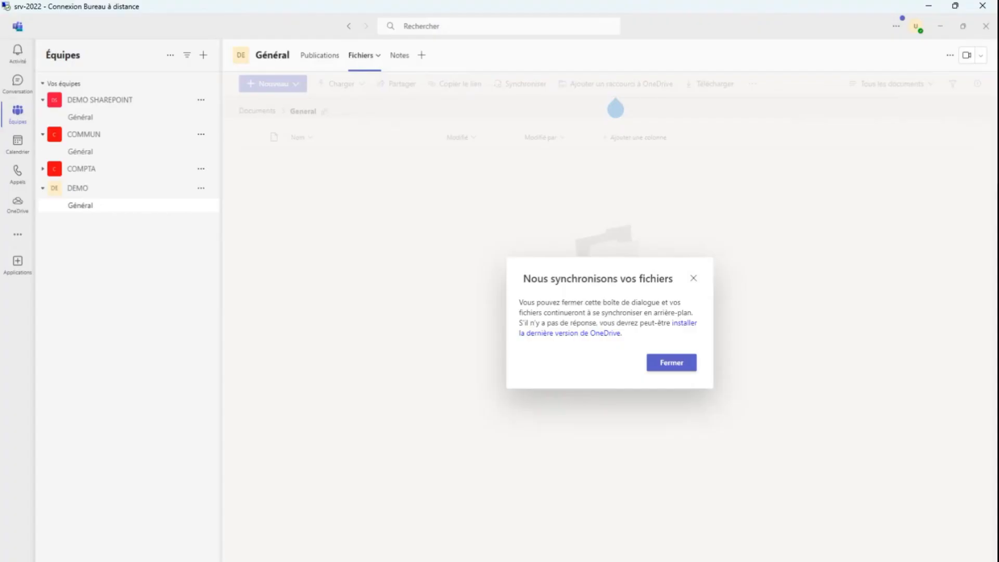
click(676, 366)
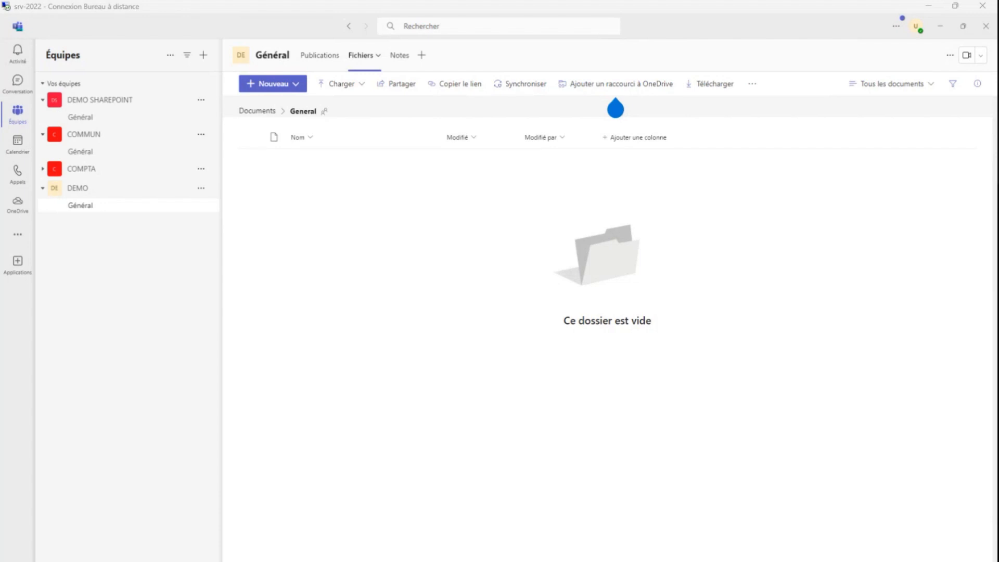
click(92, 170)
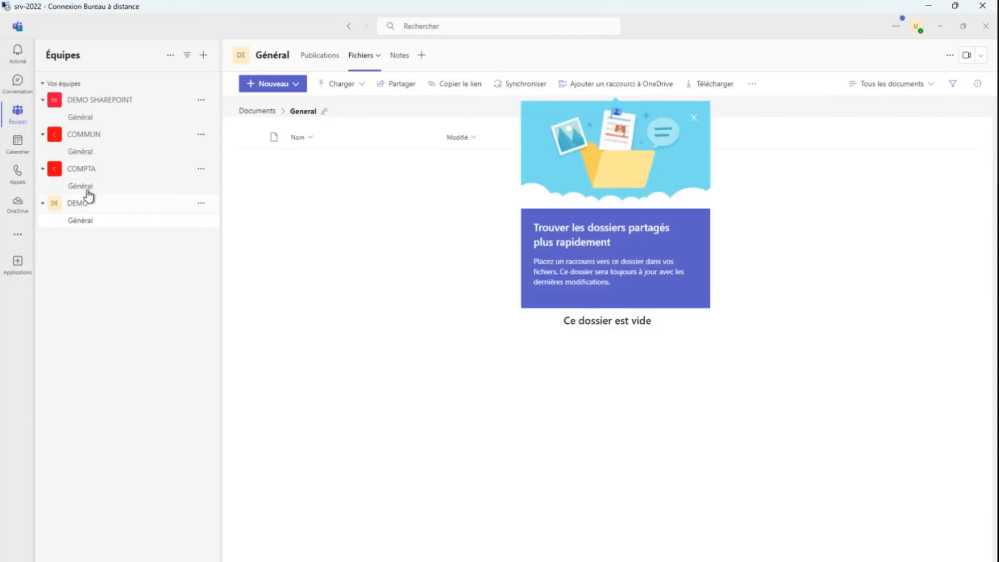
click(85, 188)
click(88, 225)
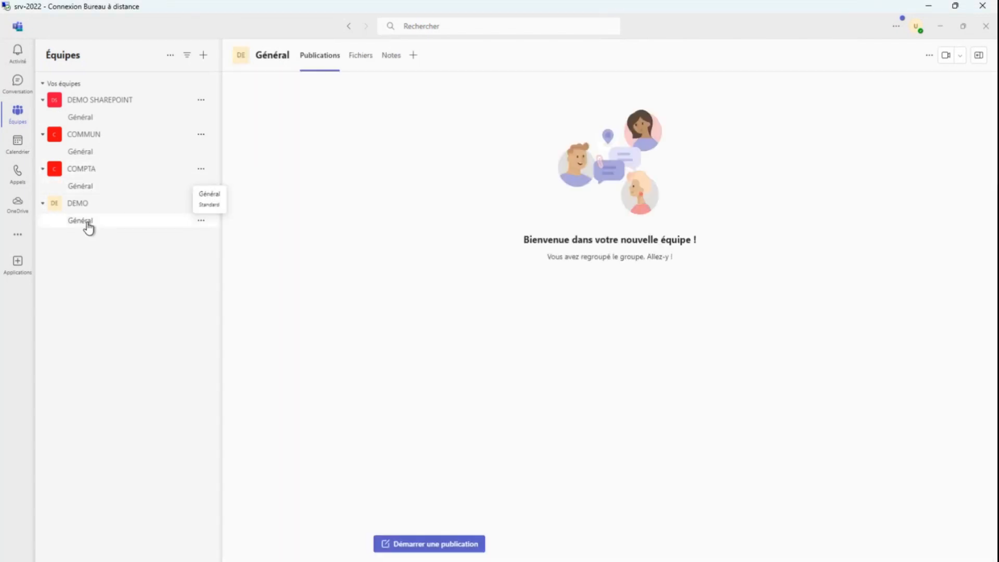
click(361, 56)
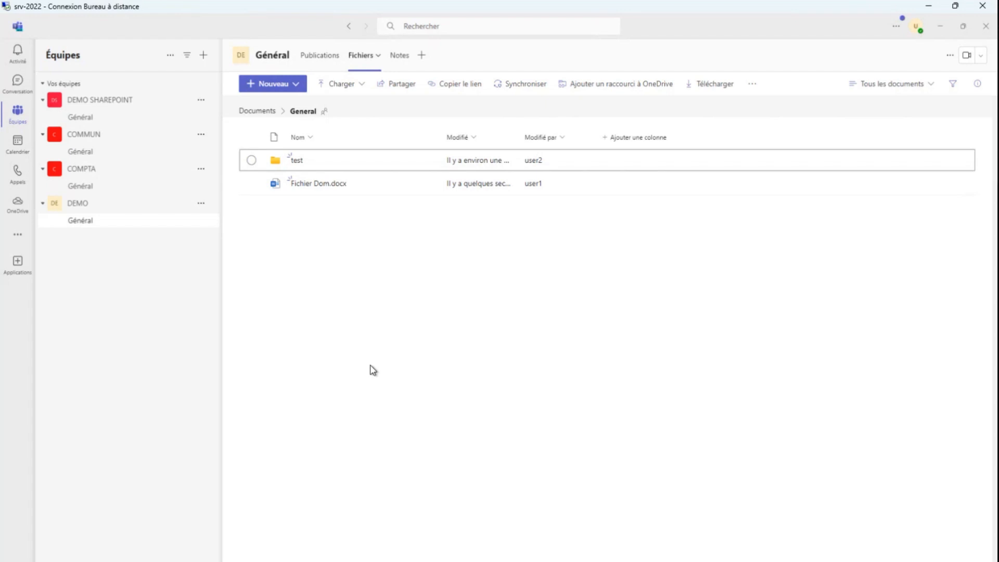
Switch to File Explorer and check the contents of the synced DEMO - General folder
click(291, 560)
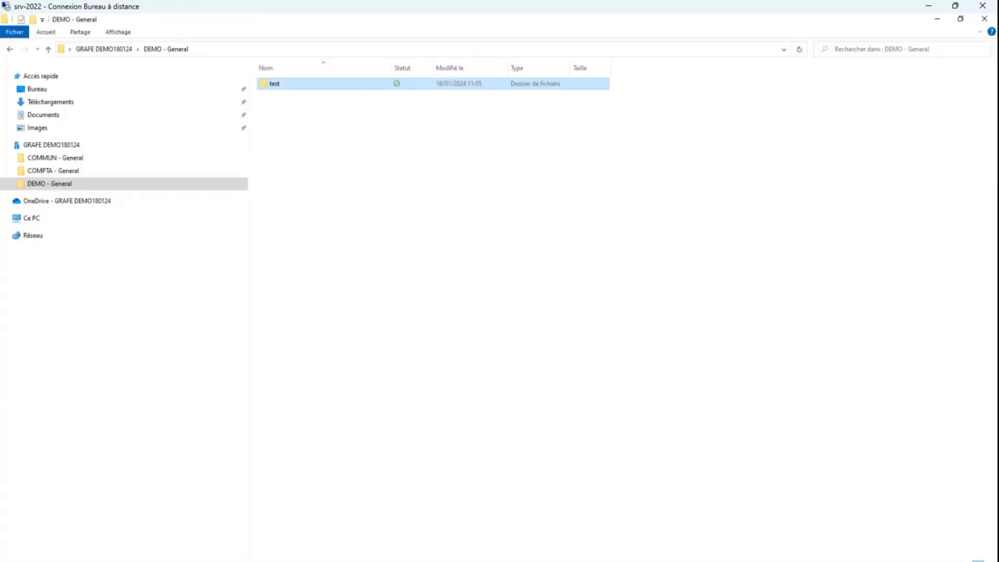
click(394, 235)
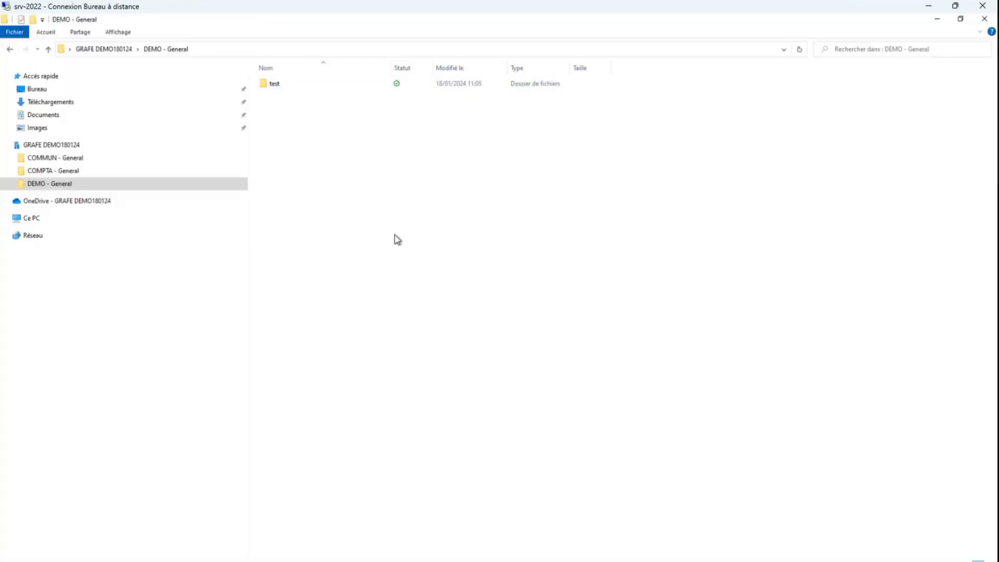
click(60, 158)
click(57, 186)
In the other user's remote session, view the file options for test.xlsx in COMMUN and the drives in File Explorer
mouse_move(734, 559)
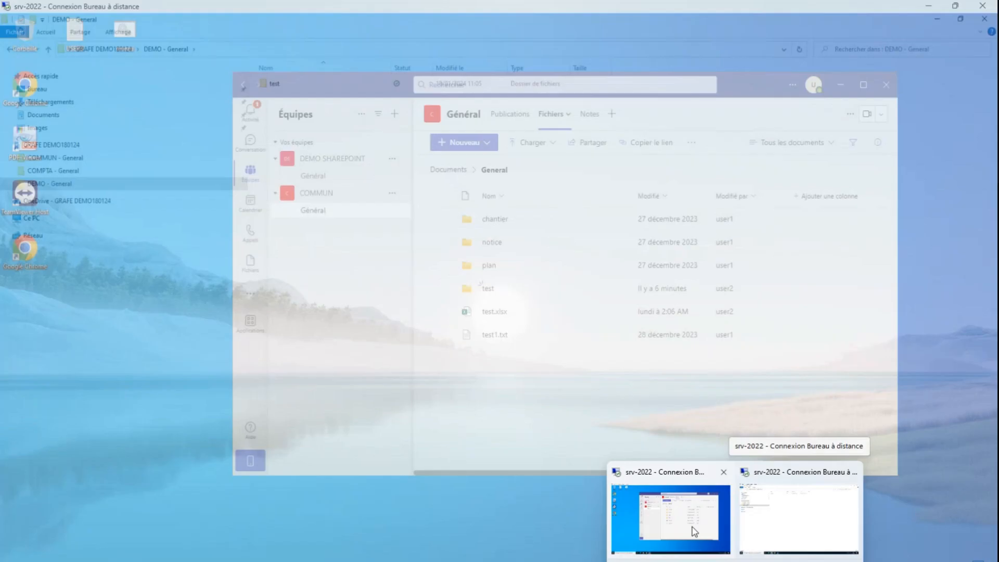
click(694, 531)
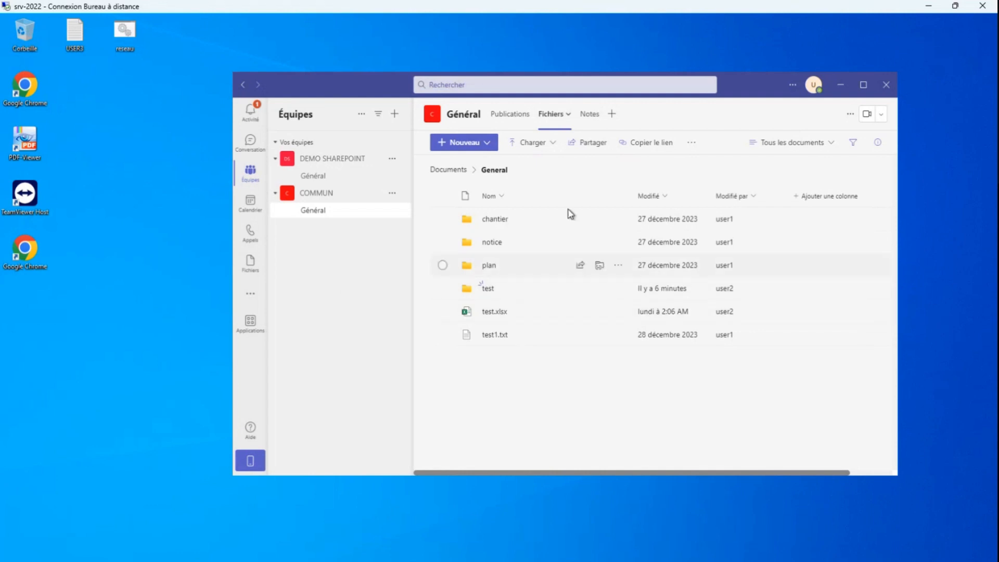
drag(751, 90, 644, 62)
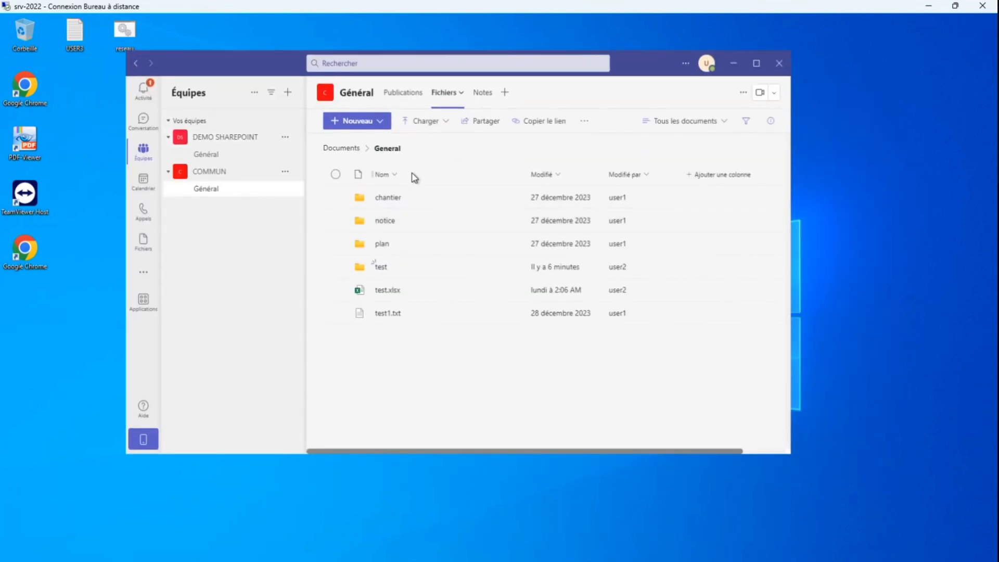
right_click(393, 295)
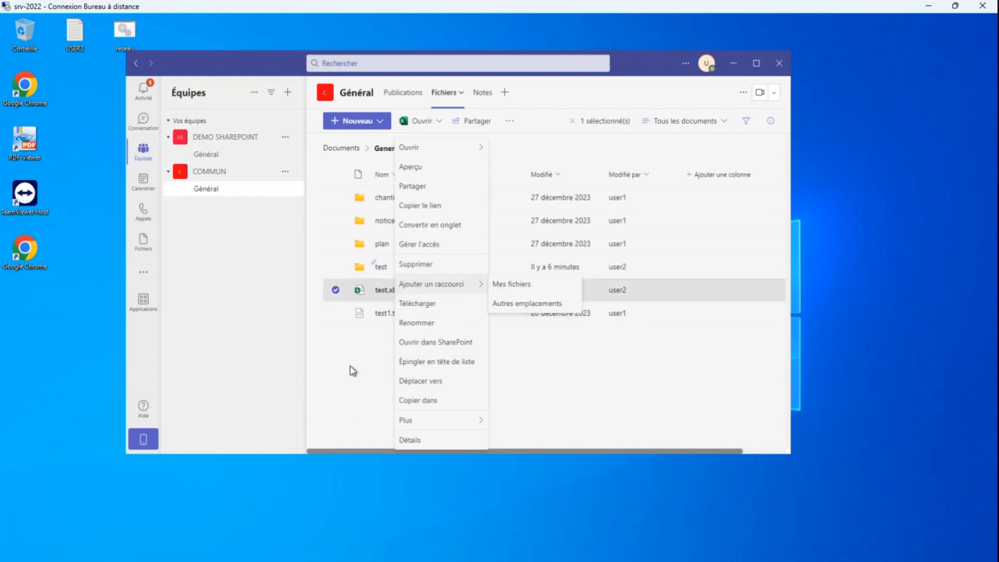
key(super+e)
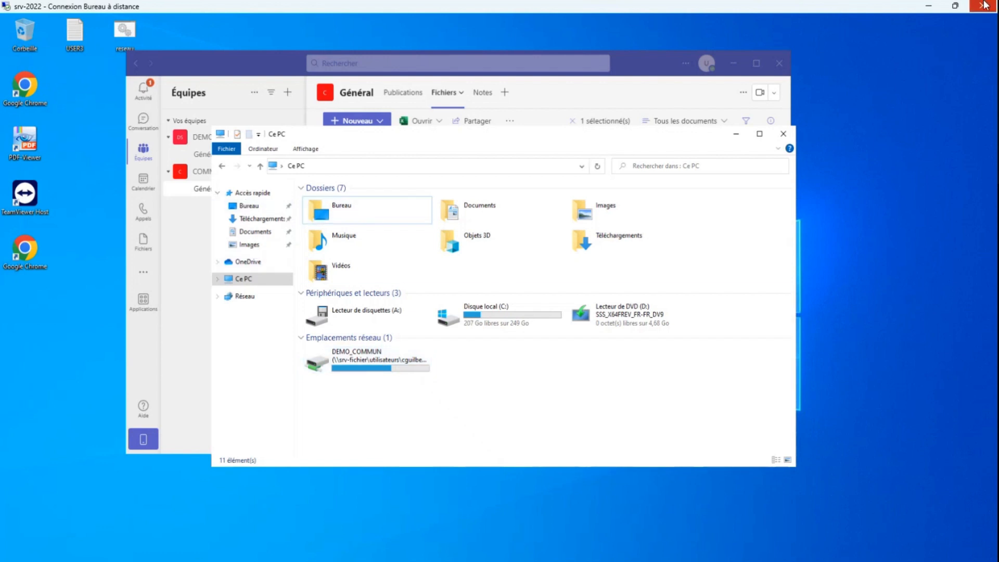
Back in the first remote session, view test.xlsx's version history in COMMUN - General and the options for its 15/01/2024 11:02 version
click(929, 7)
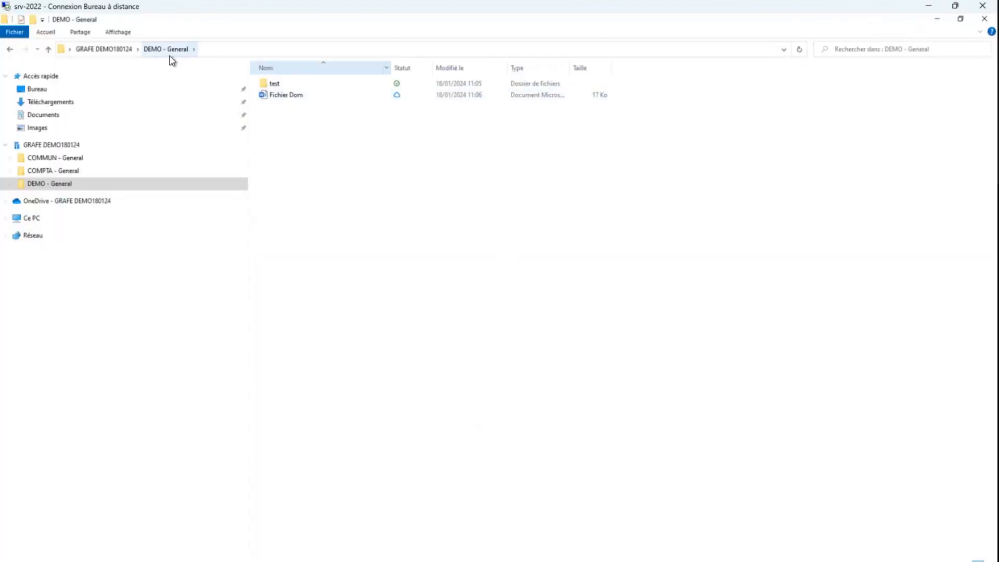
click(114, 50)
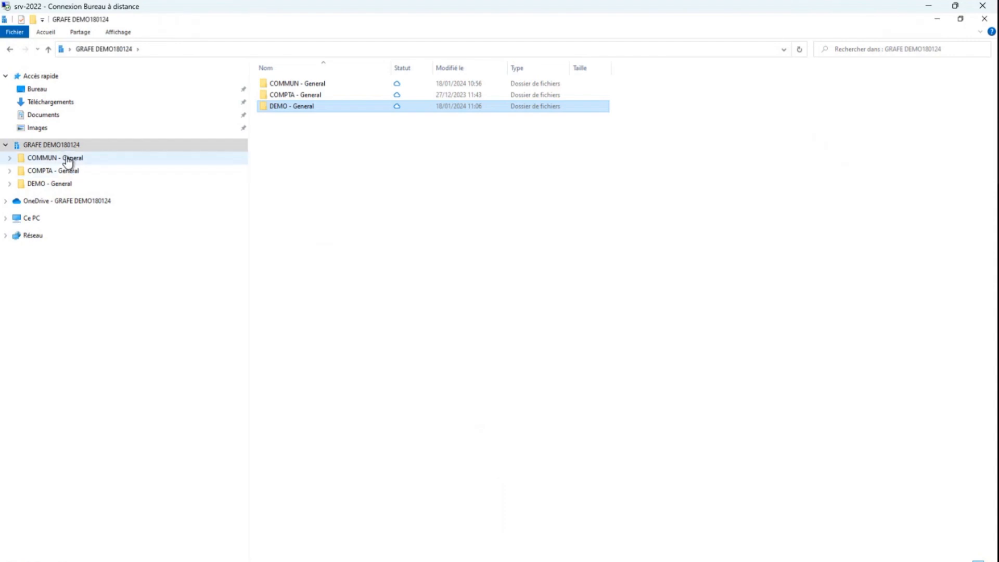
click(66, 159)
right_click(268, 130)
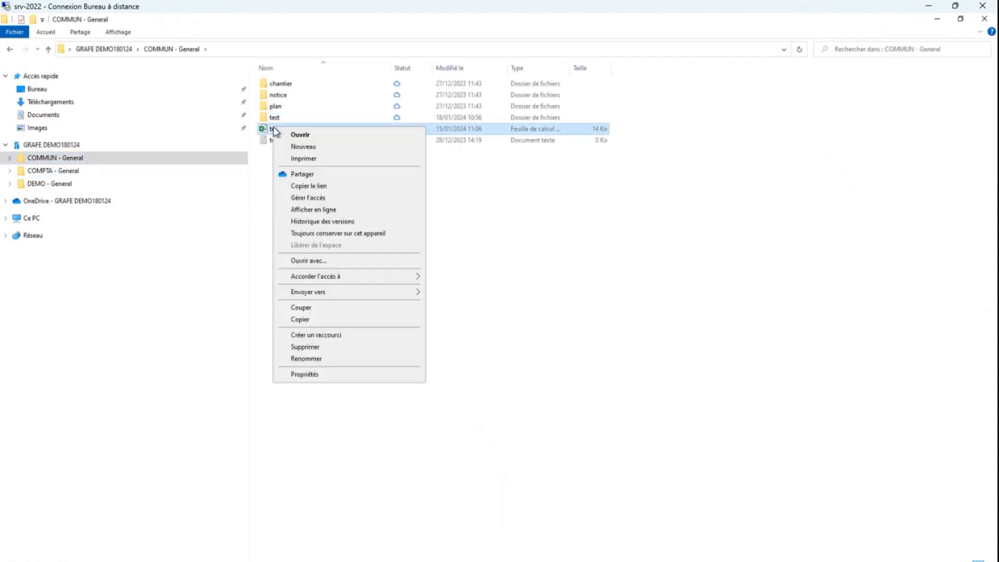
click(312, 221)
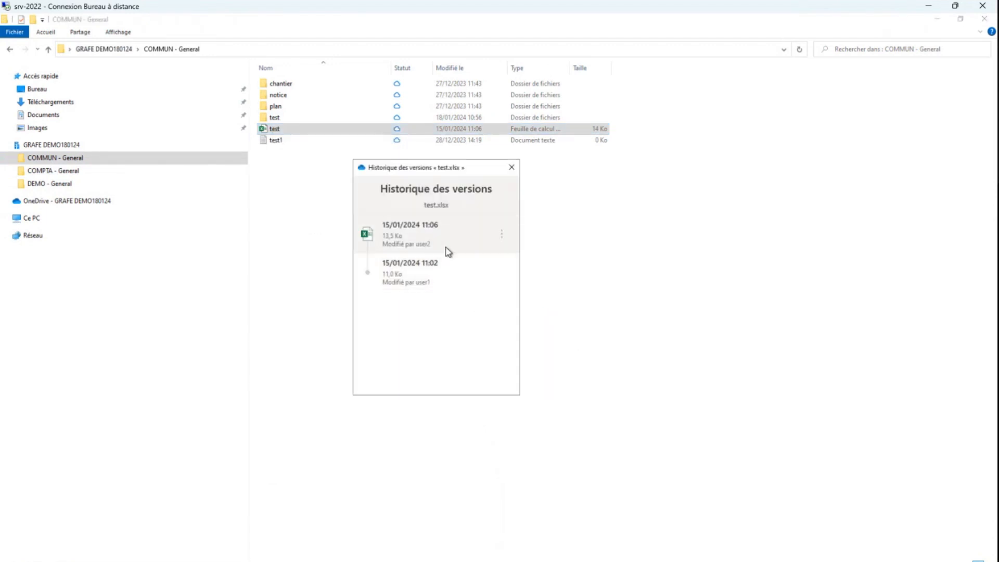
click(500, 273)
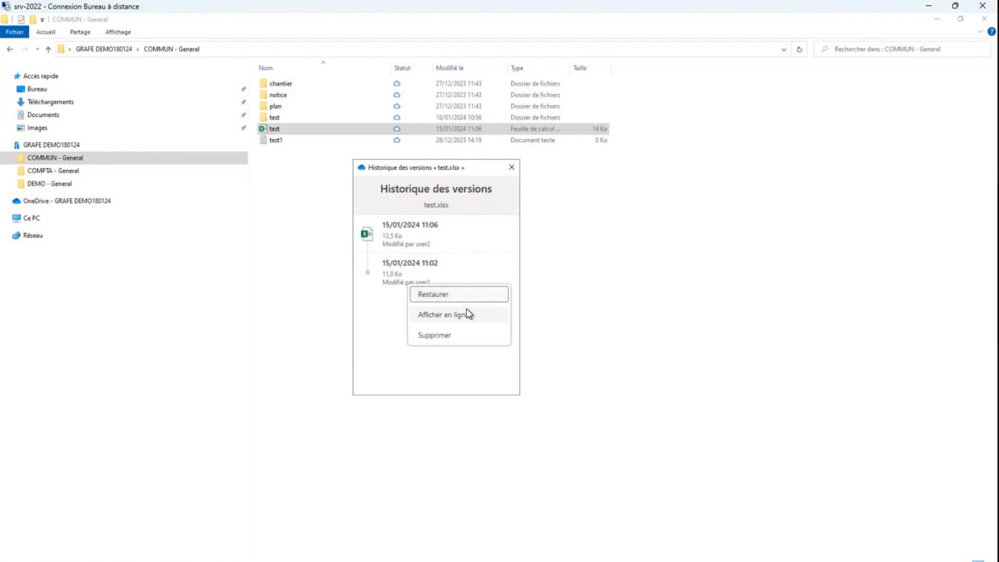
click(624, 319)
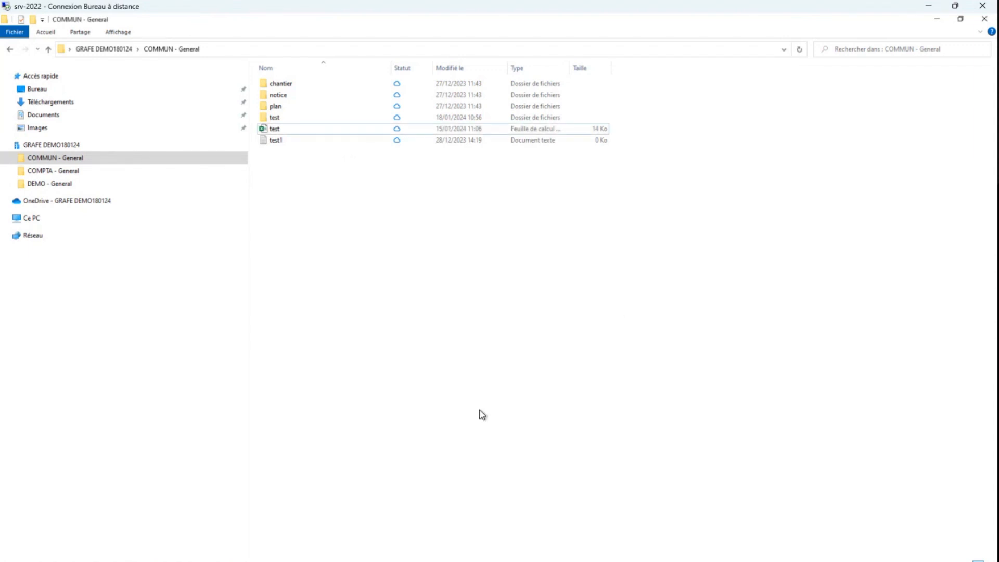
Switch to Teams and open test.xlsx from the COMMUN team's Général channel files for editing in Teams
click(335, 557)
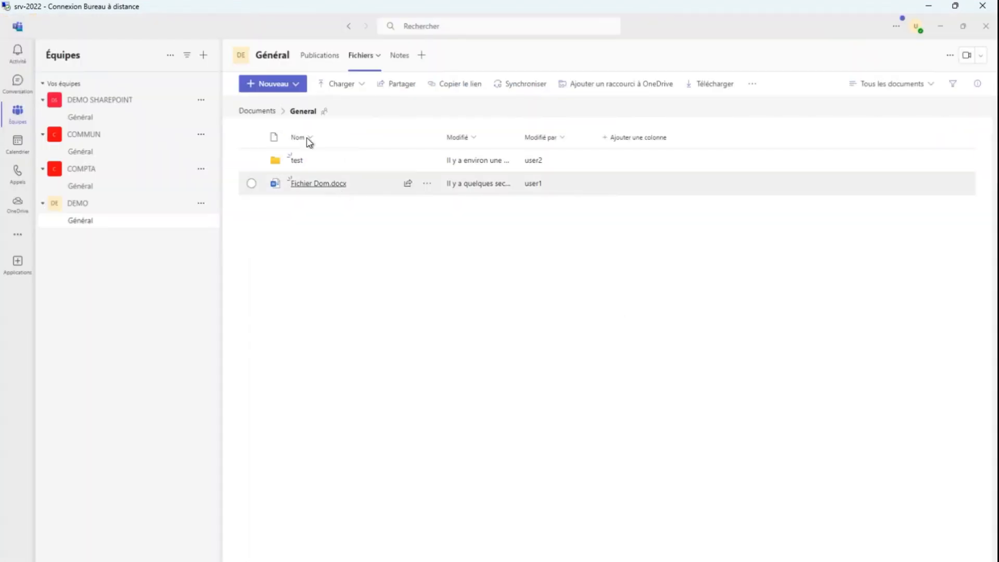
click(90, 151)
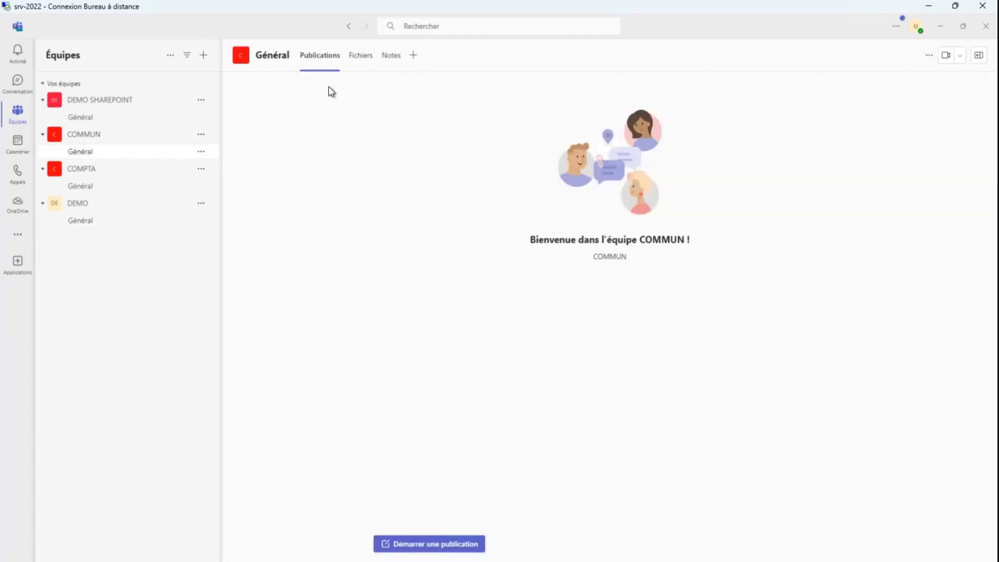
click(365, 58)
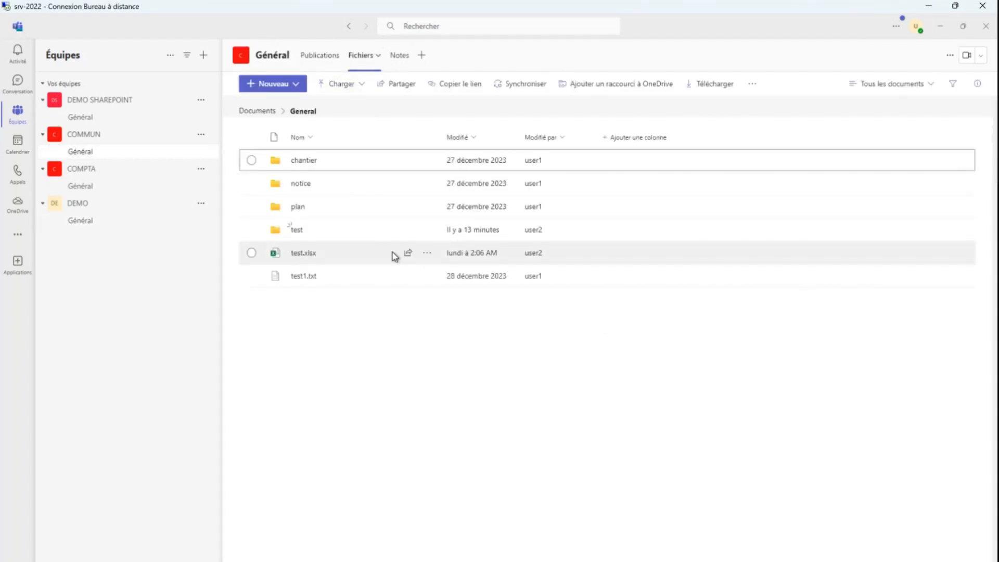
click(431, 253)
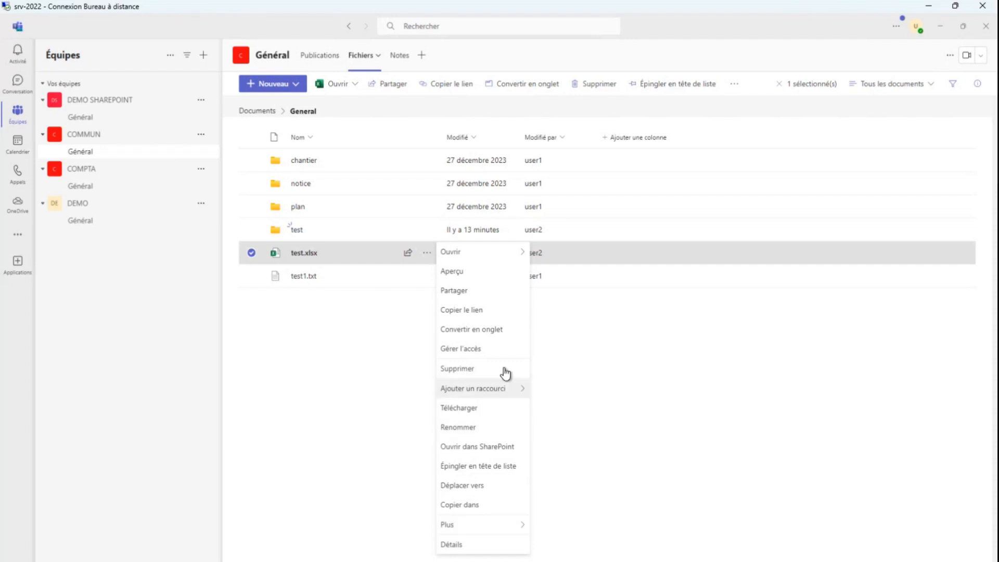
mouse_move(465, 253)
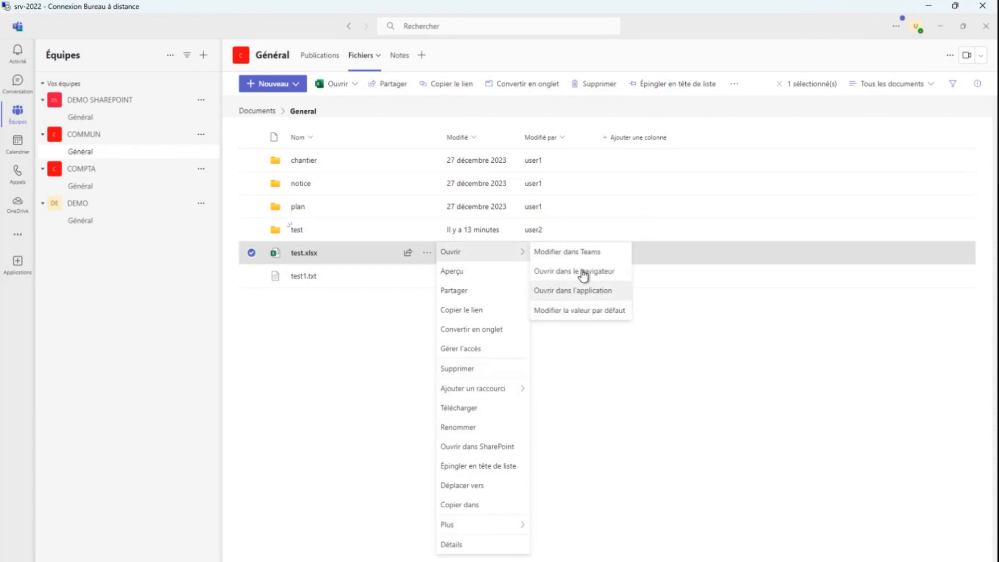
click(579, 252)
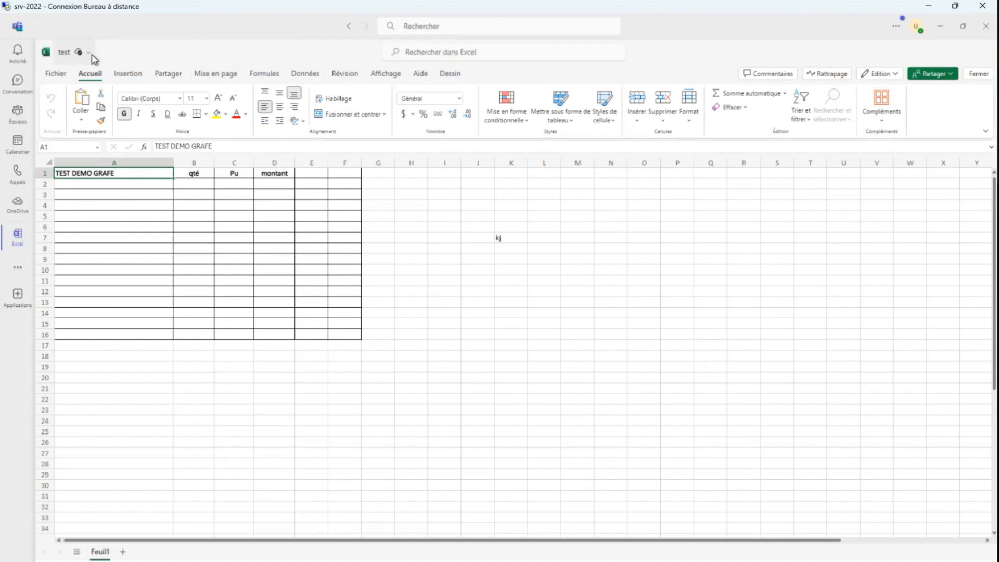
Examine the open workbook's version history, displaying the Monday 11:02 version with its changes shown, and close the Teams window
click(91, 56)
click(91, 56)
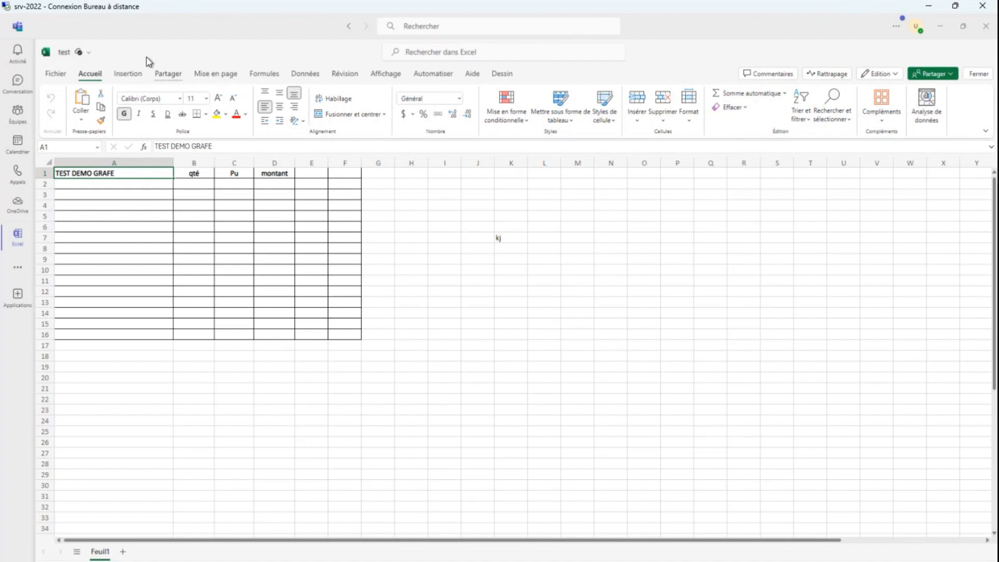
click(92, 54)
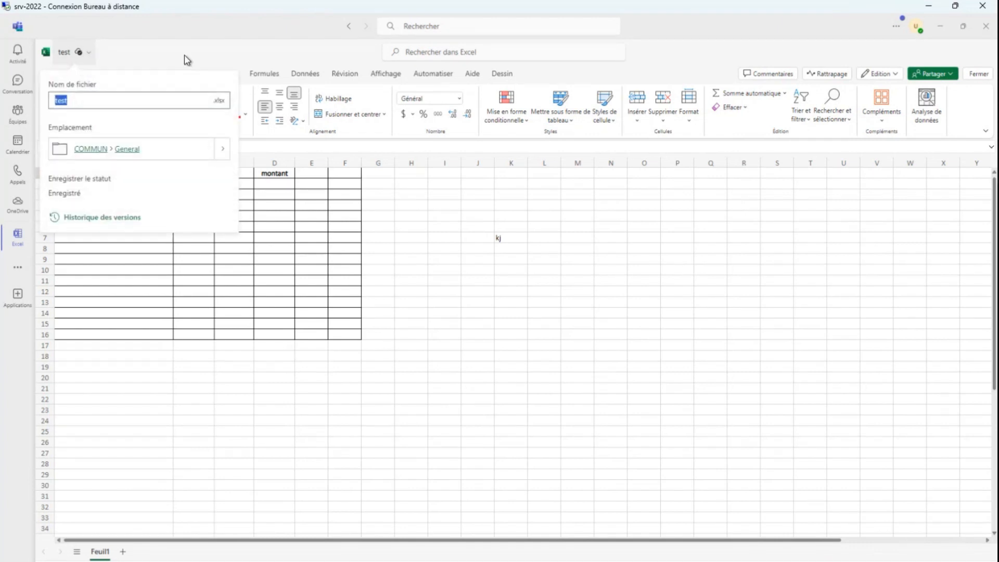
click(97, 220)
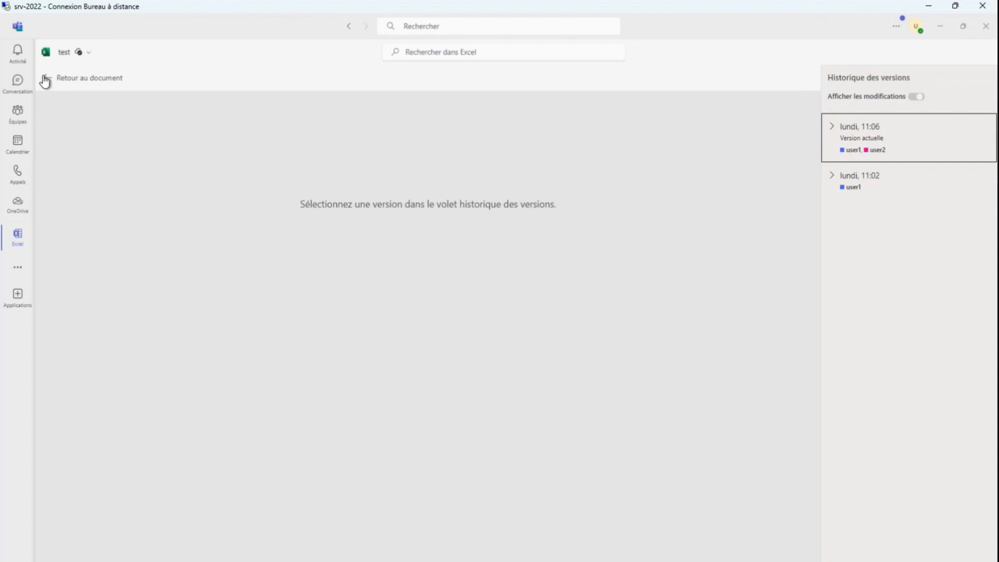
click(876, 183)
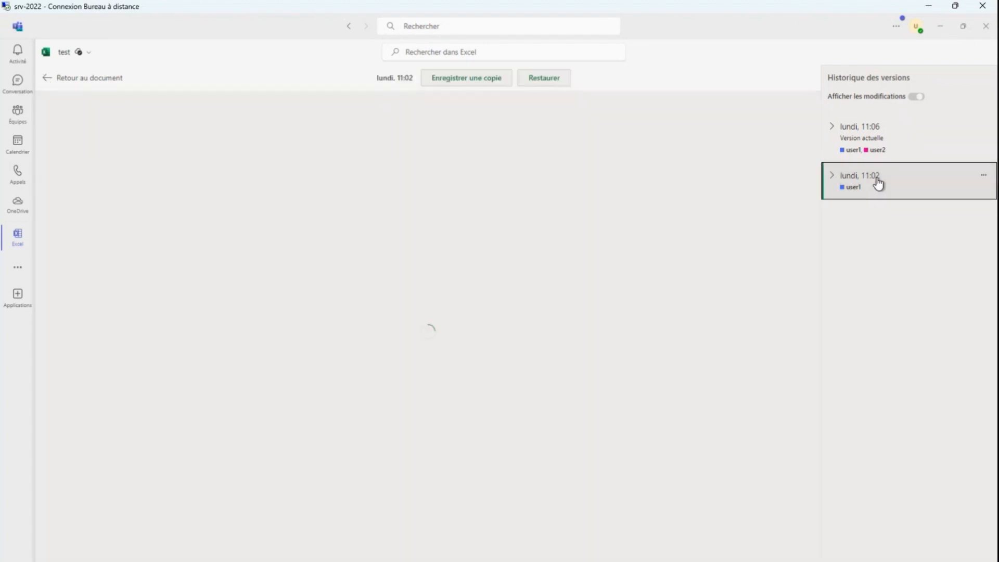
click(915, 98)
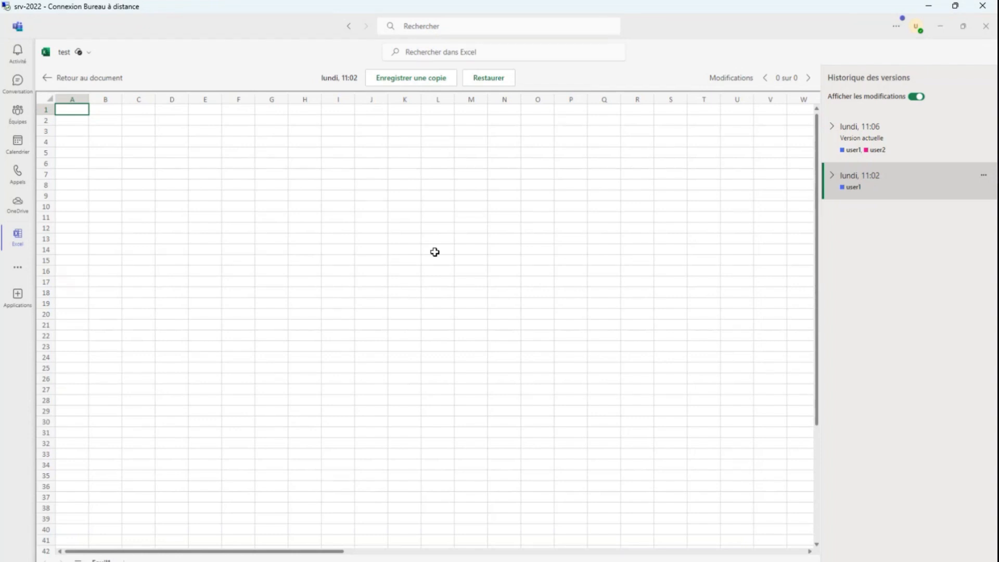
click(988, 28)
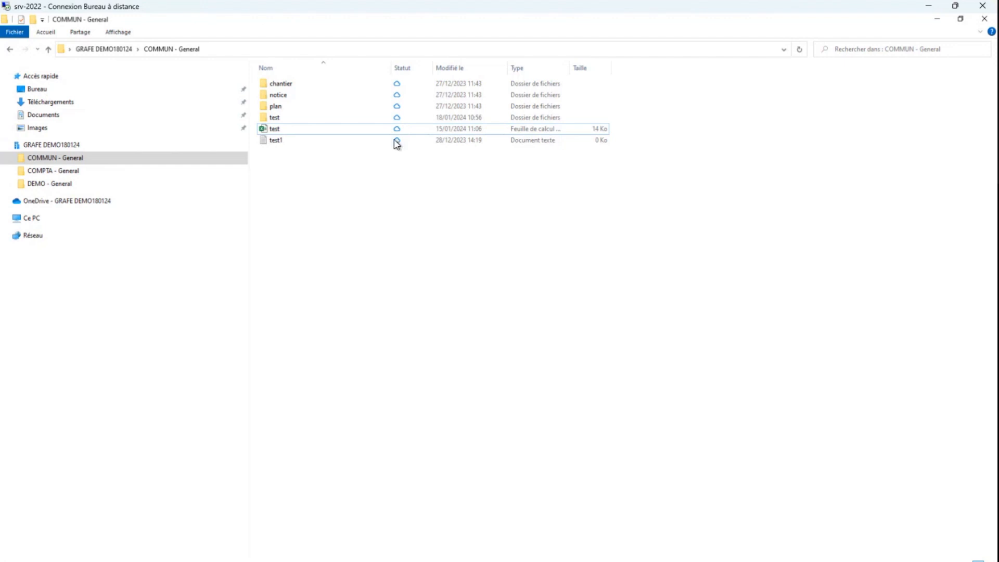
Try setting the sharing link for test.xlsx in COMMUN - General to Consultation possible with downloads blocked
right_click(278, 127)
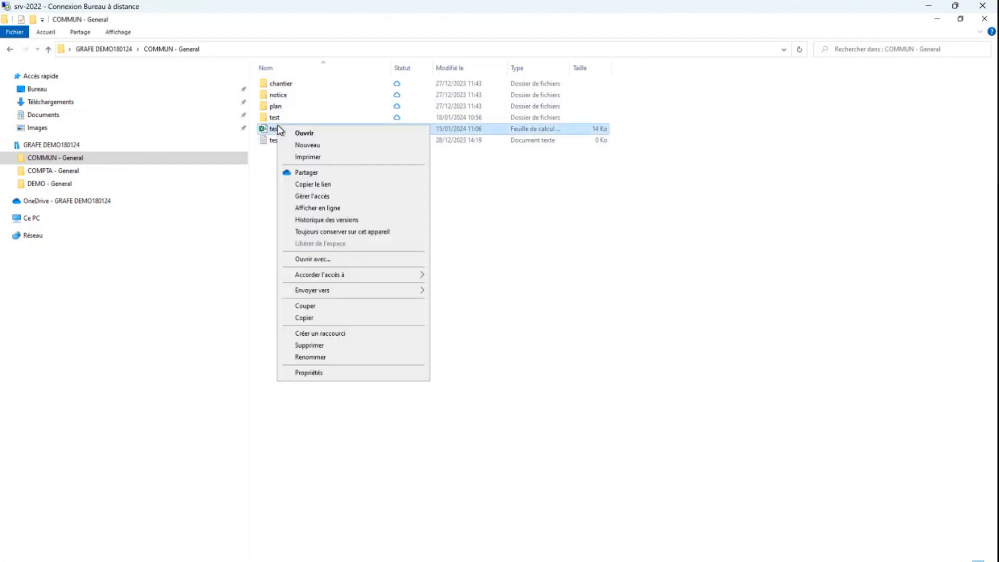
click(315, 174)
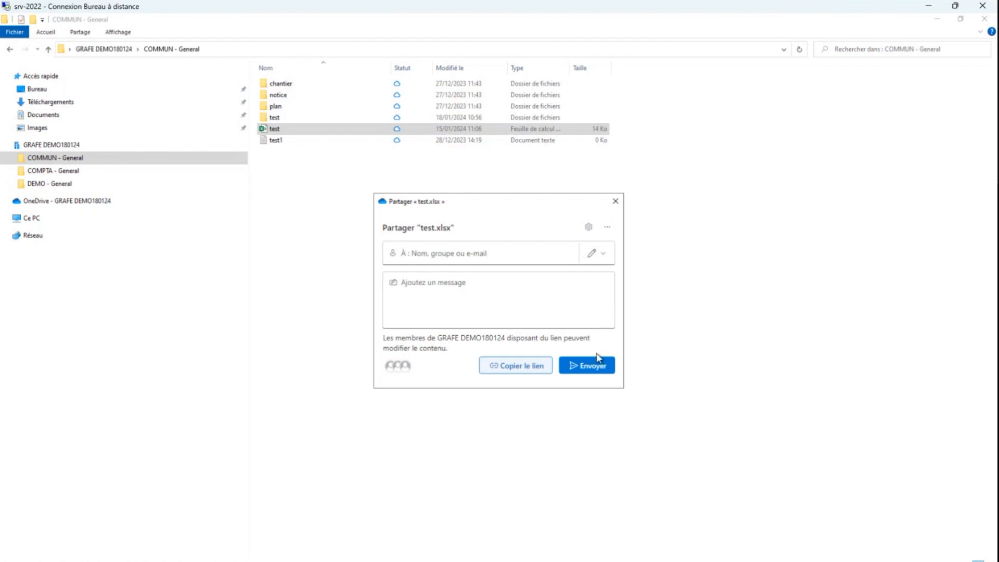
click(588, 227)
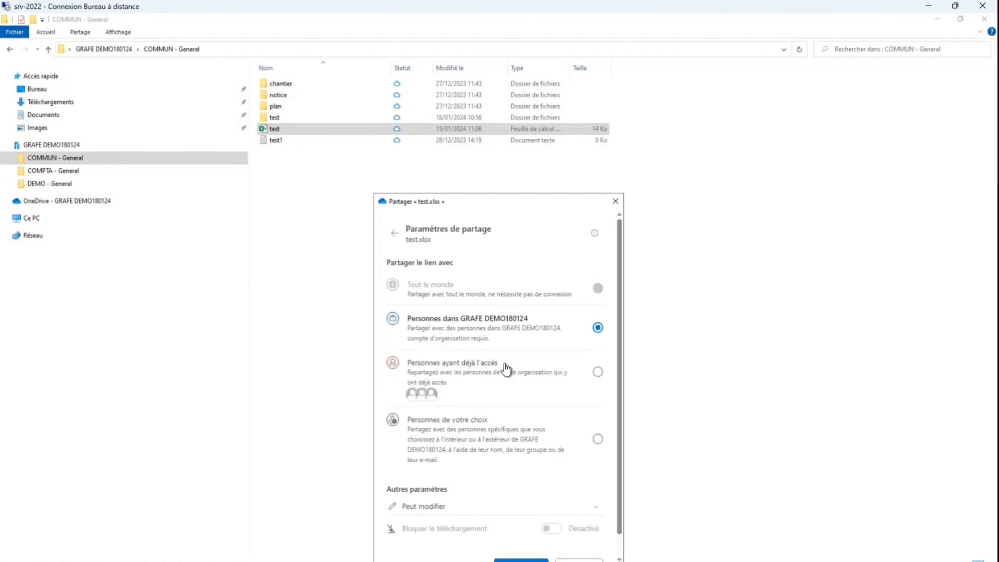
scroll(509, 439, down, 1)
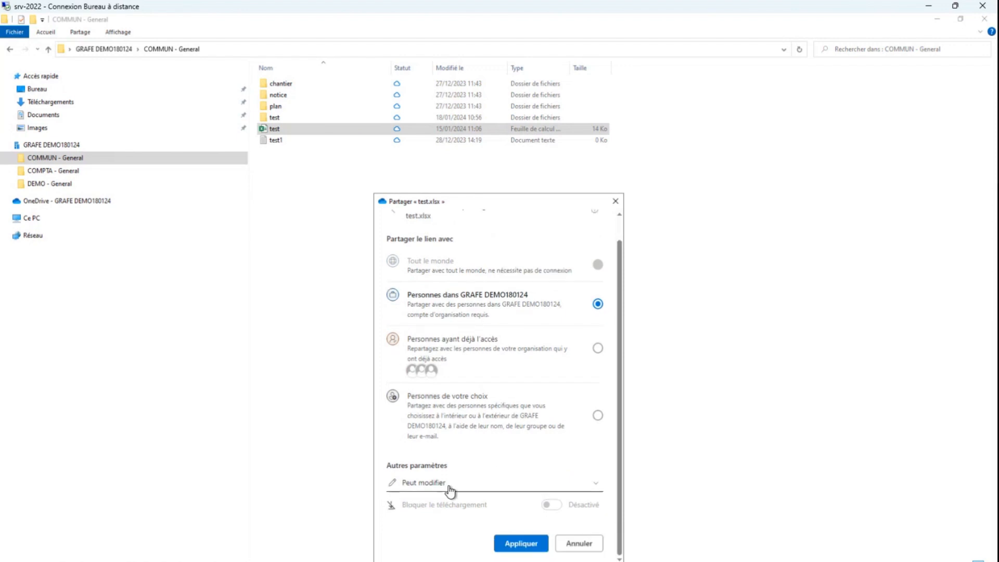
click(450, 489)
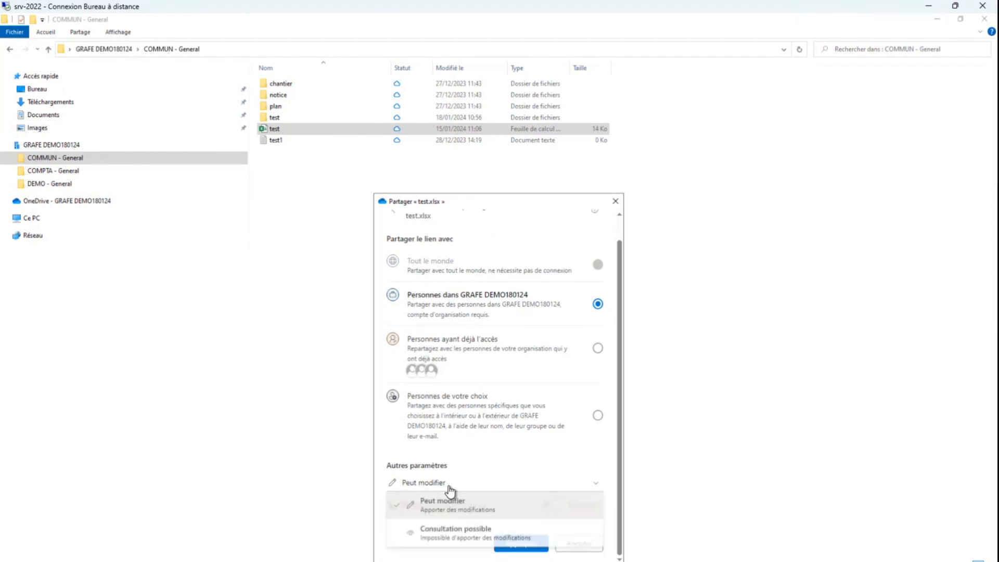
click(457, 538)
drag(499, 201, 489, 76)
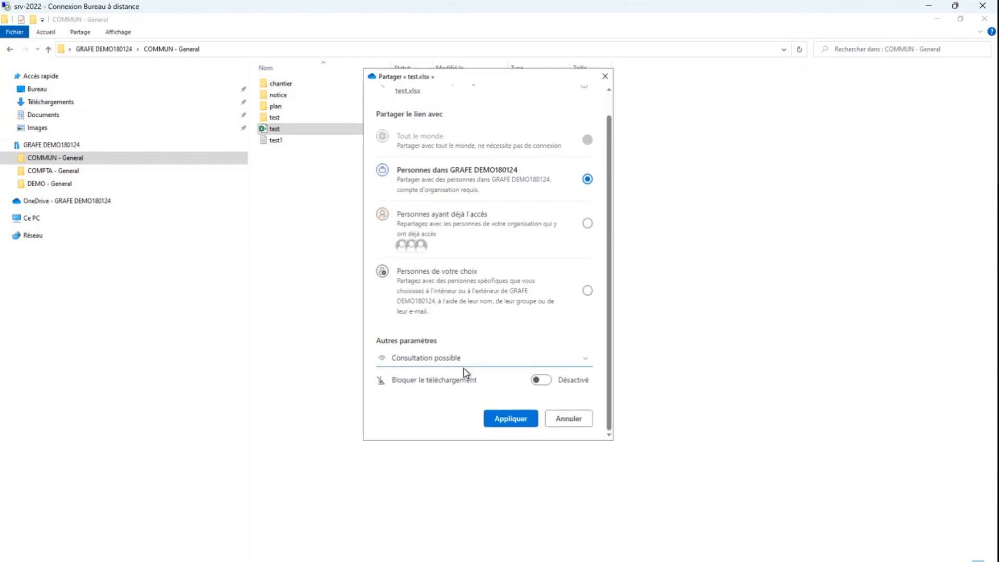
click(548, 385)
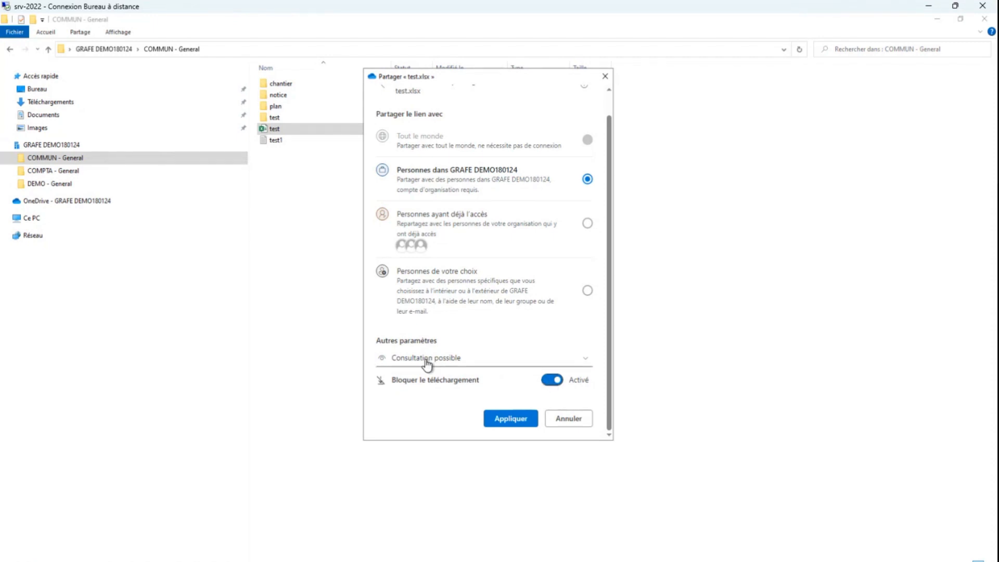
Review the link's audience and permission options, cancel the sharing settings, and close the share dialog
scroll(495, 335, up, 1)
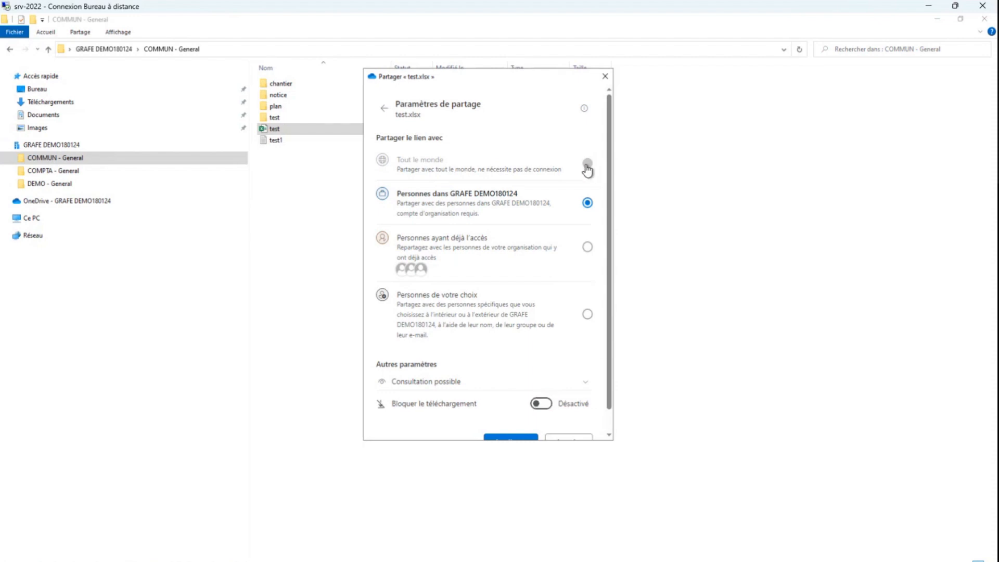
scroll(496, 388, down, 1)
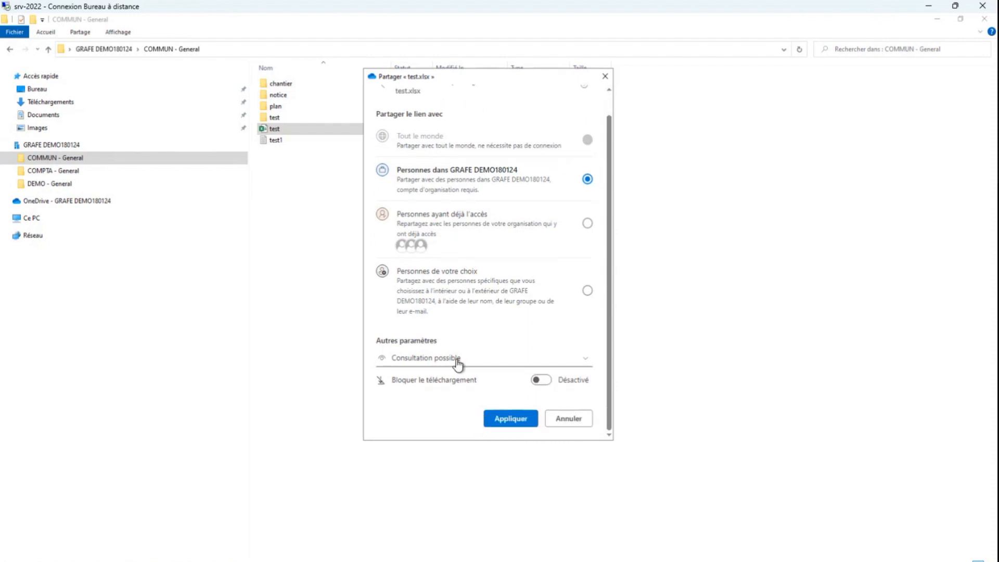
scroll(499, 316, up, 1)
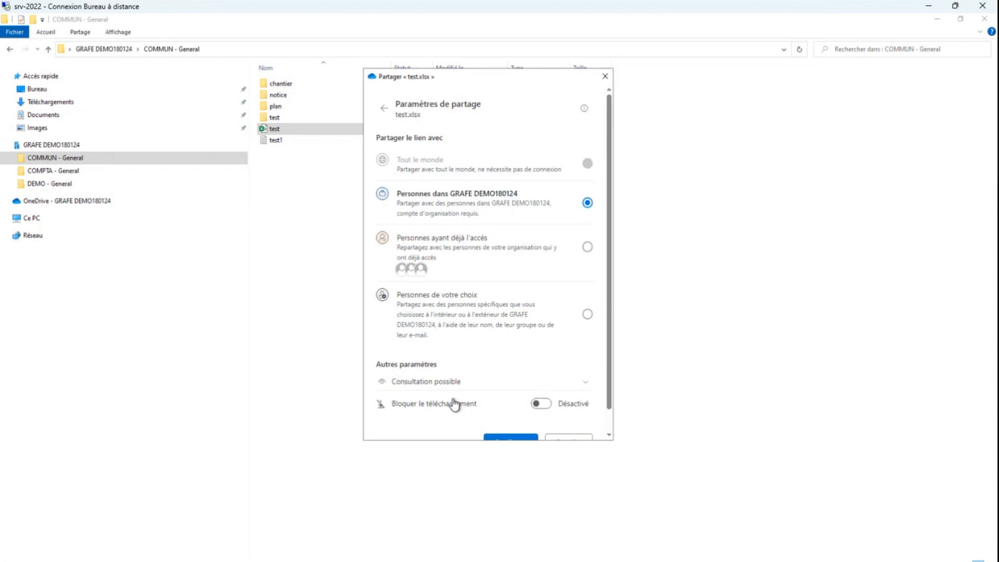
scroll(455, 404, down, 1)
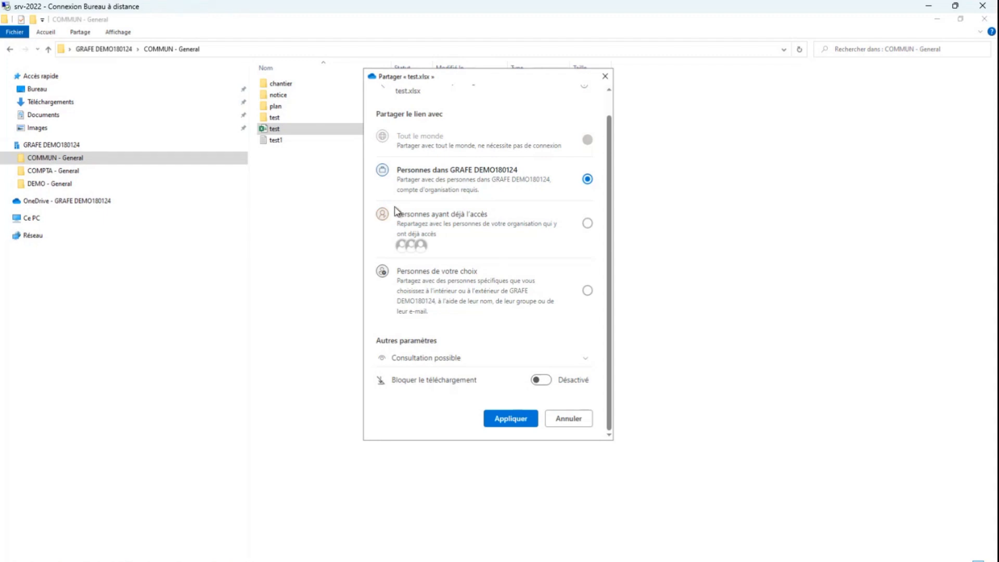
click(575, 424)
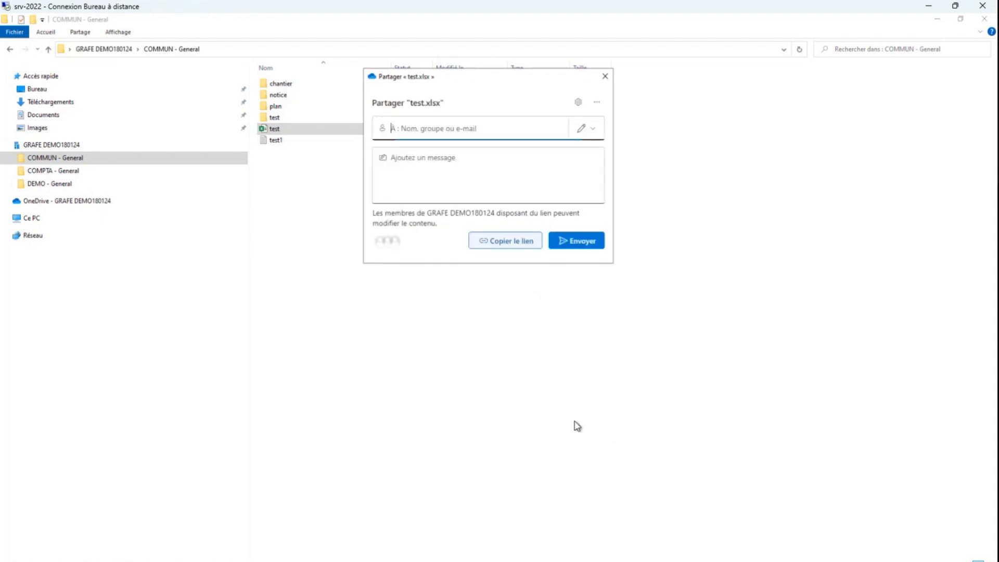
click(605, 76)
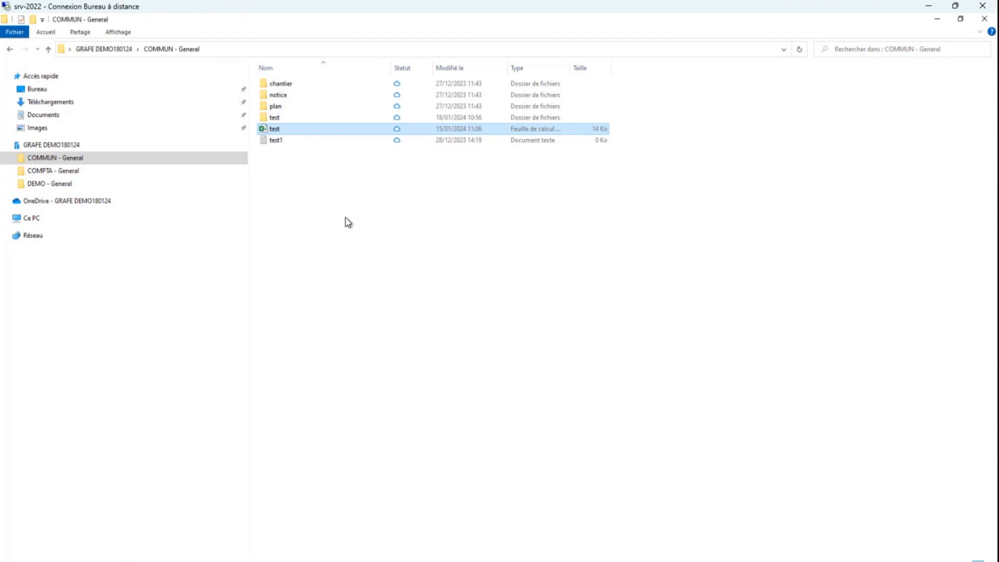
Minimize File Explorer and reopen Microsoft Teams (work or school) before closing its window to return to the desktop
click(938, 20)
click(511, 168)
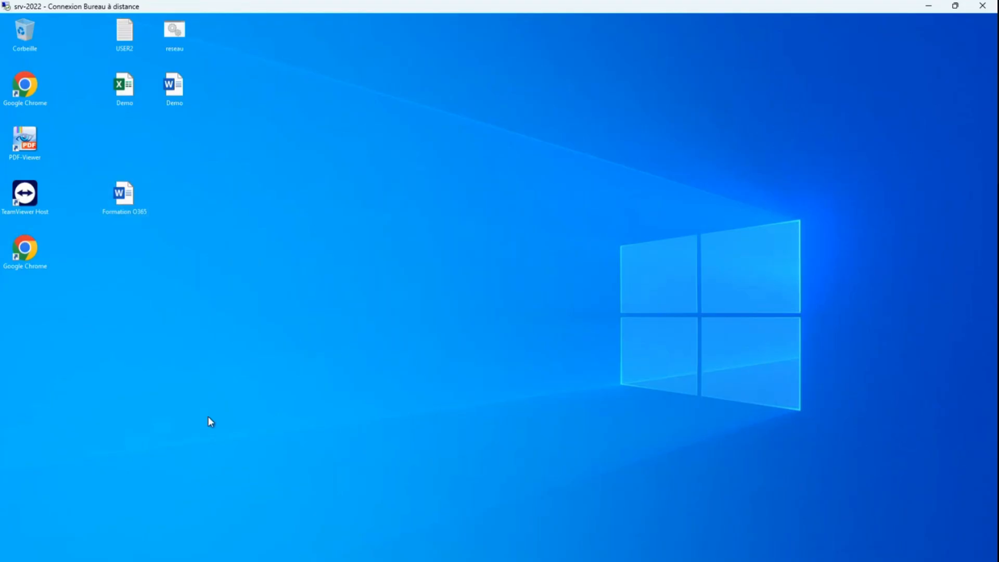
key(super)
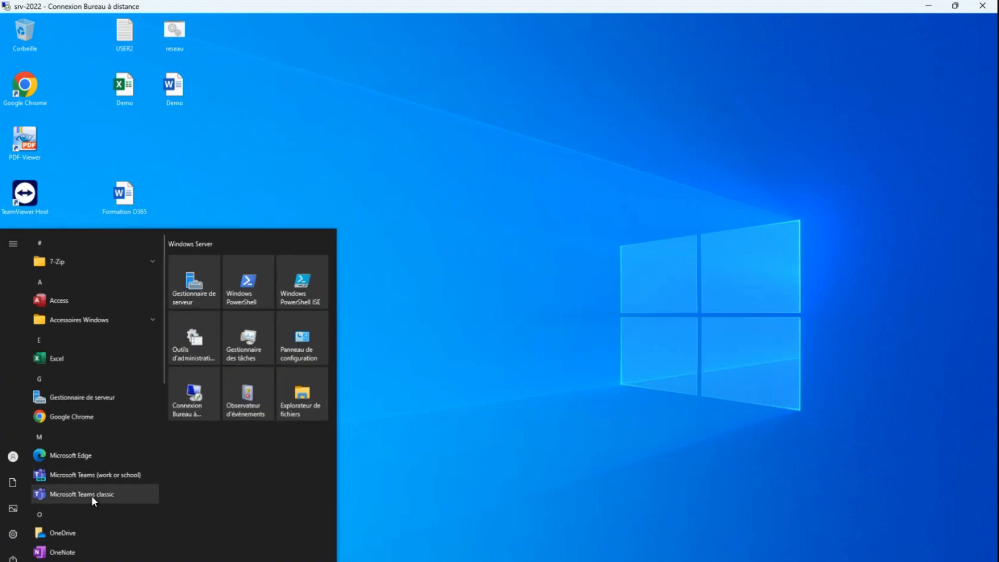
click(95, 475)
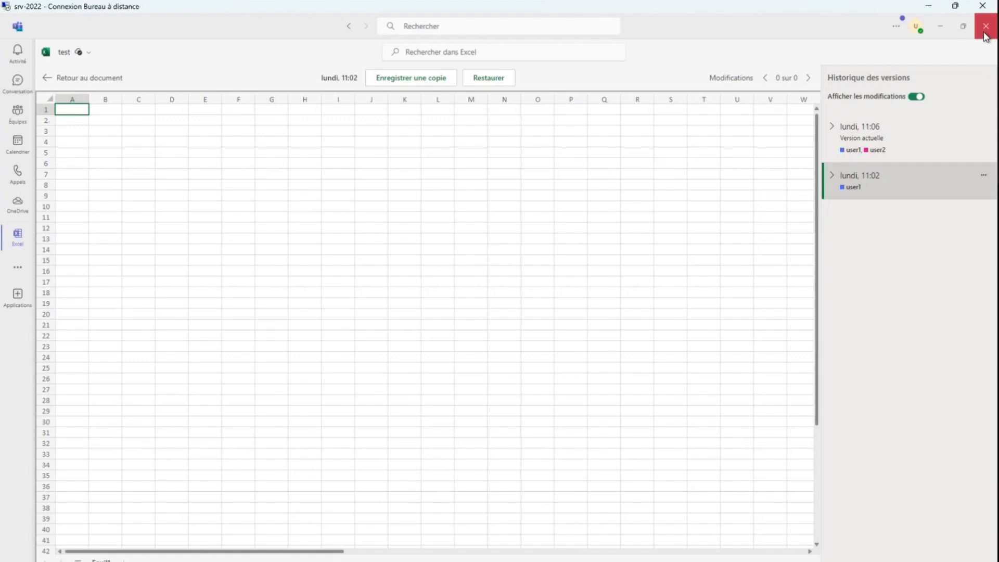
click(984, 33)
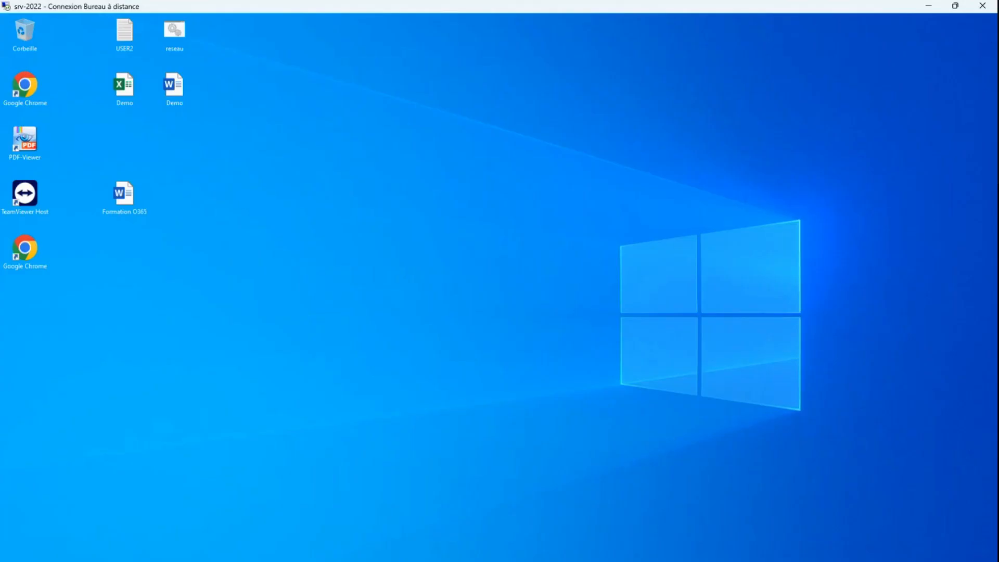
Reopen Microsoft Teams and display the list of teams with the COMMUN team's Général channel
key(super)
click(104, 492)
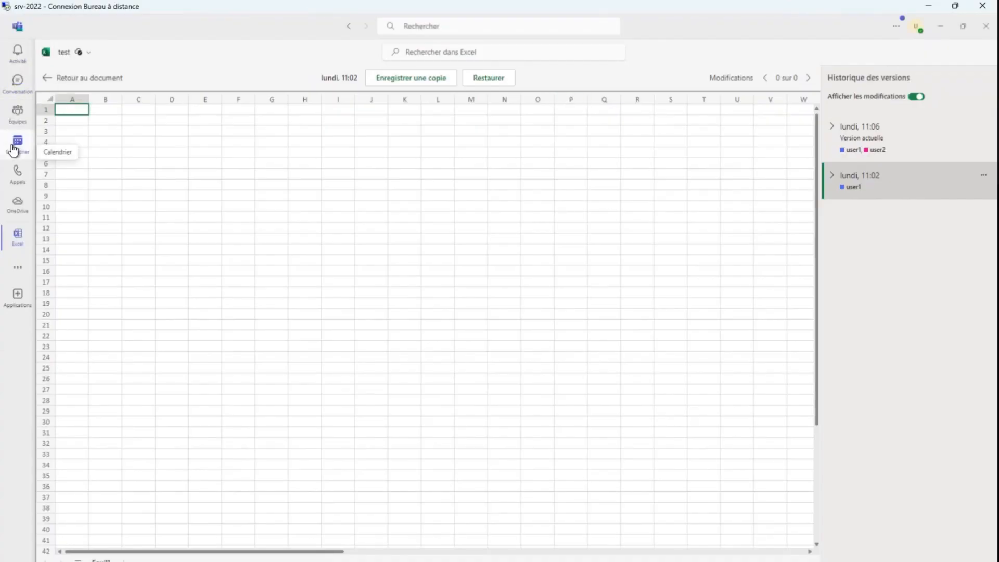
click(17, 112)
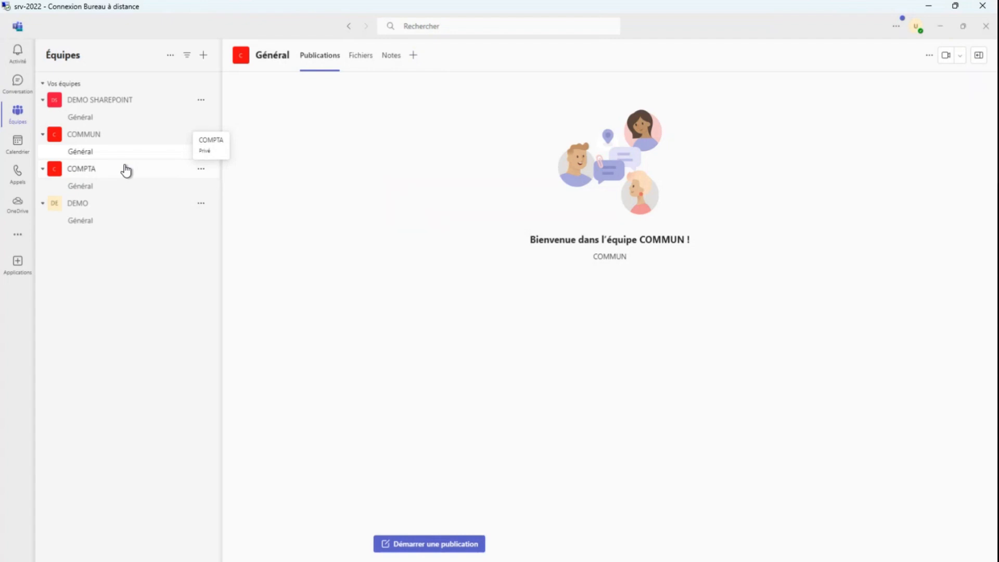
Add the Tasks par Planificateur et To Do app to COMMUN's Général channel as a tab named Tasks, creating a new plan
click(413, 55)
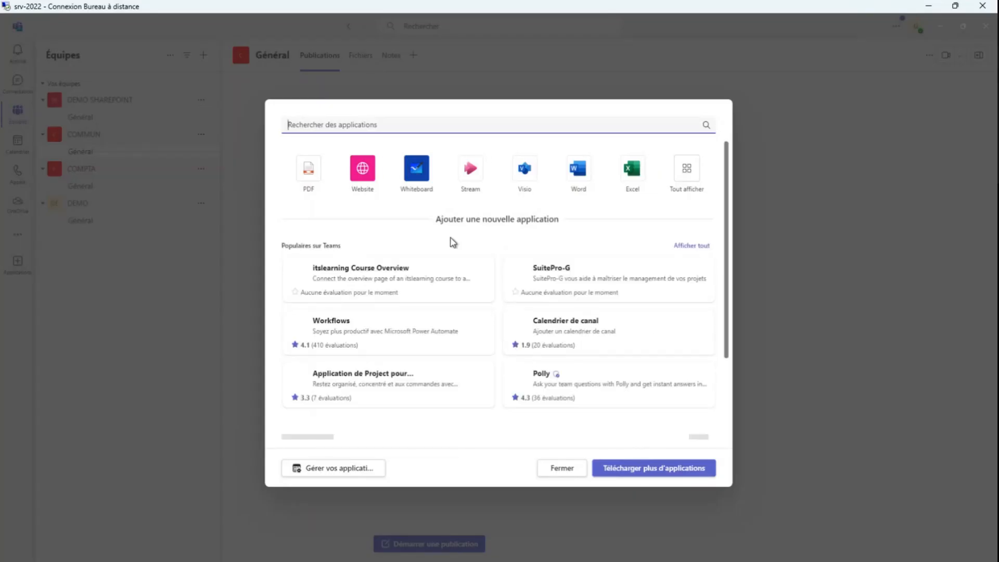
drag(727, 245, 718, 454)
scroll(666, 343, up, 7)
scroll(592, 257, up, 1)
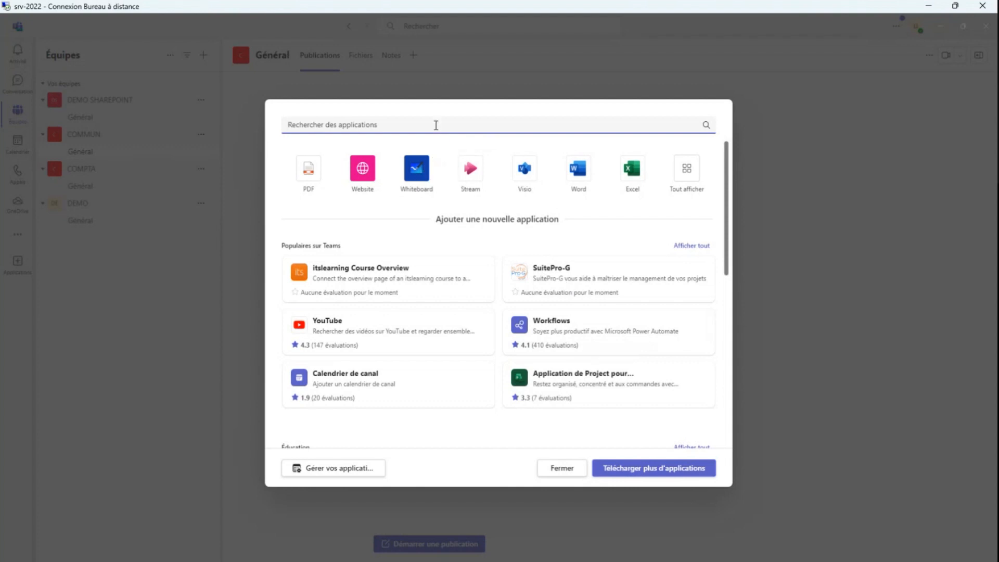
text(task)
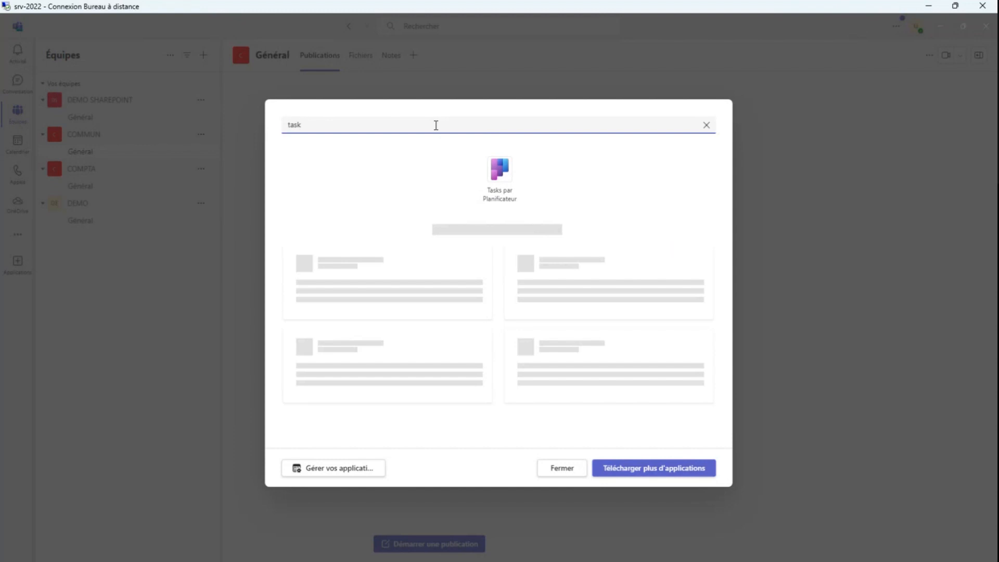
click(503, 180)
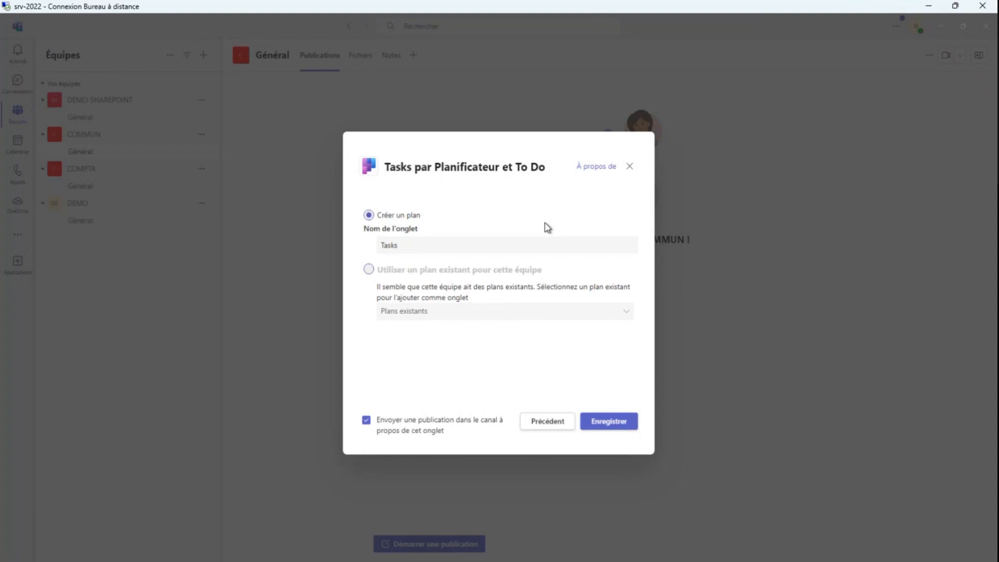
click(636, 426)
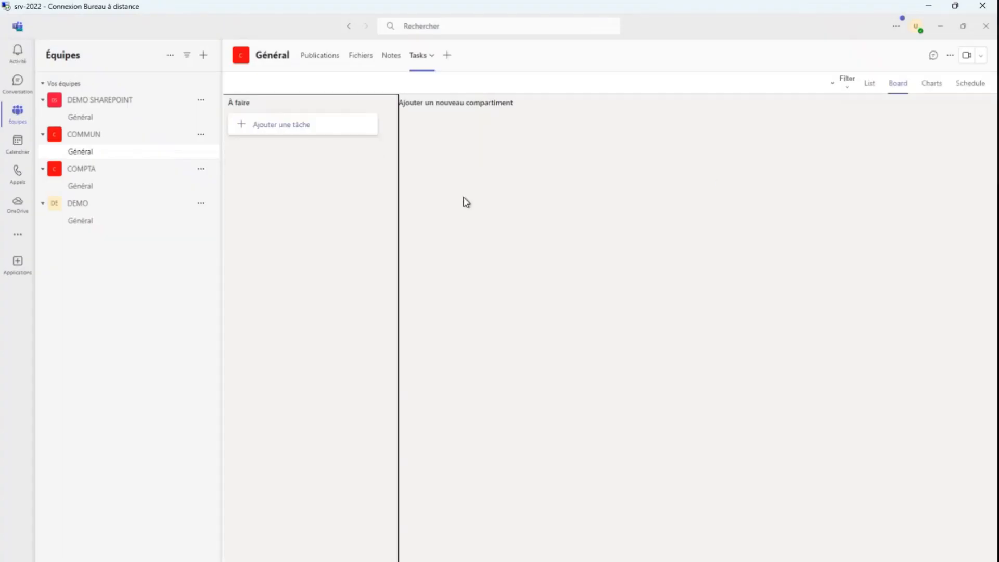
Add a task named test to the À faire bucket of the Tasks plan
click(247, 136)
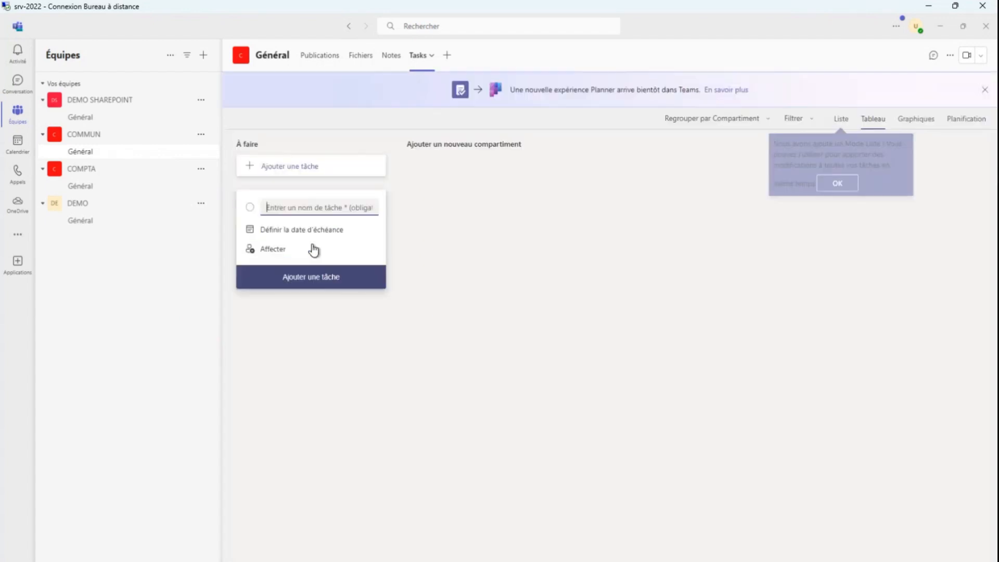
text(test)
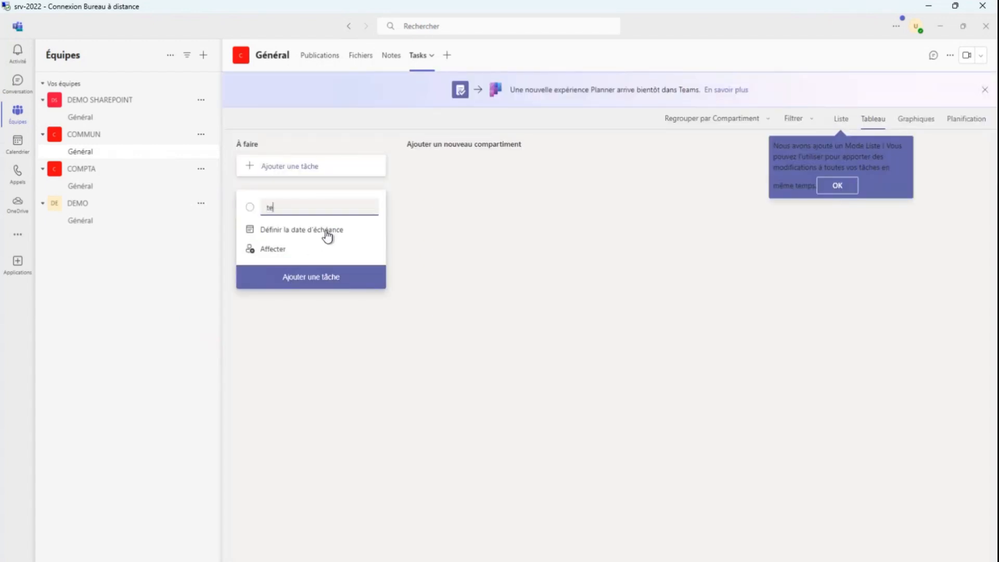
key(Return)
click(269, 316)
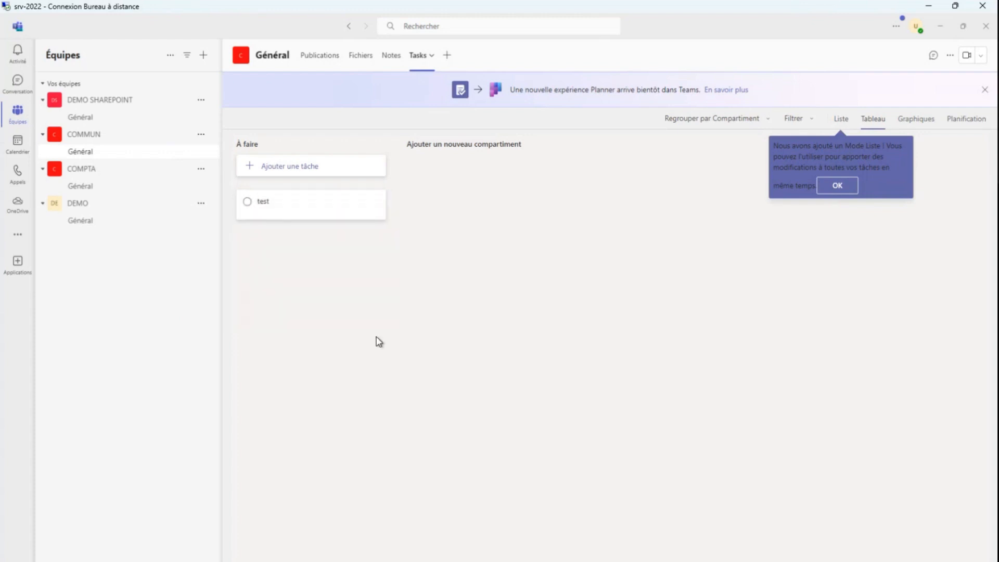
Add the checklist items jh and jhj to the test task and close its details
click(301, 205)
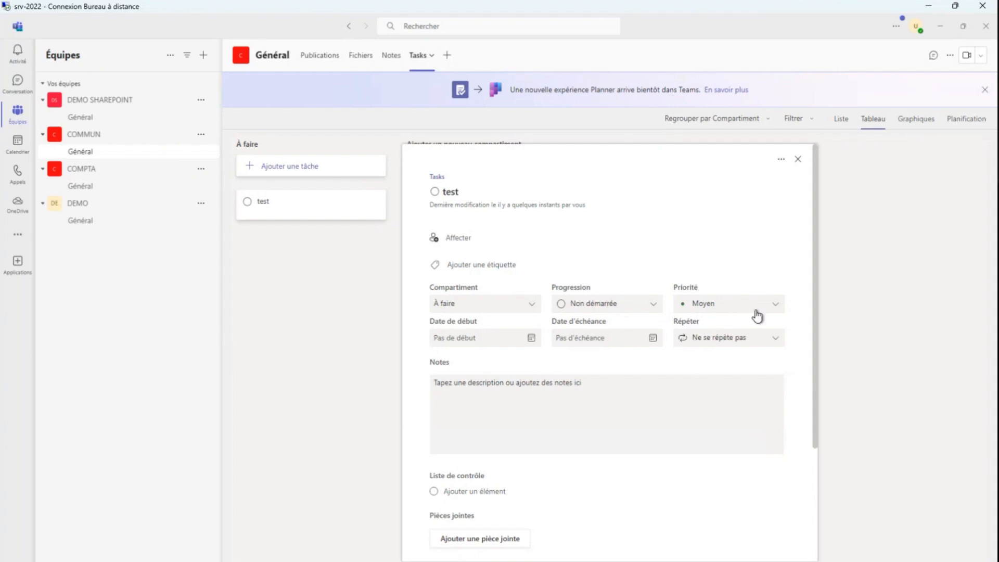
click(702, 377)
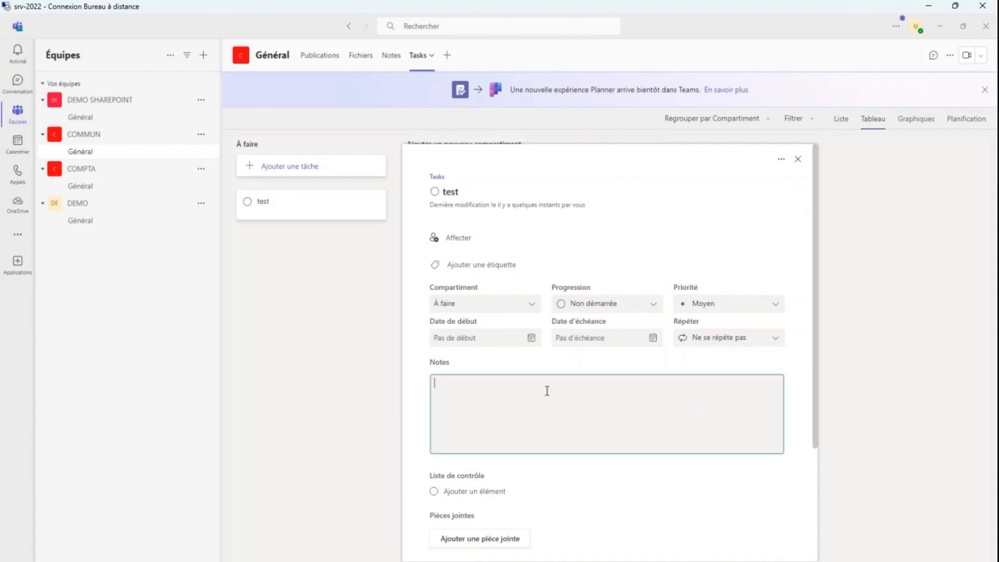
scroll(547, 390, down, 3)
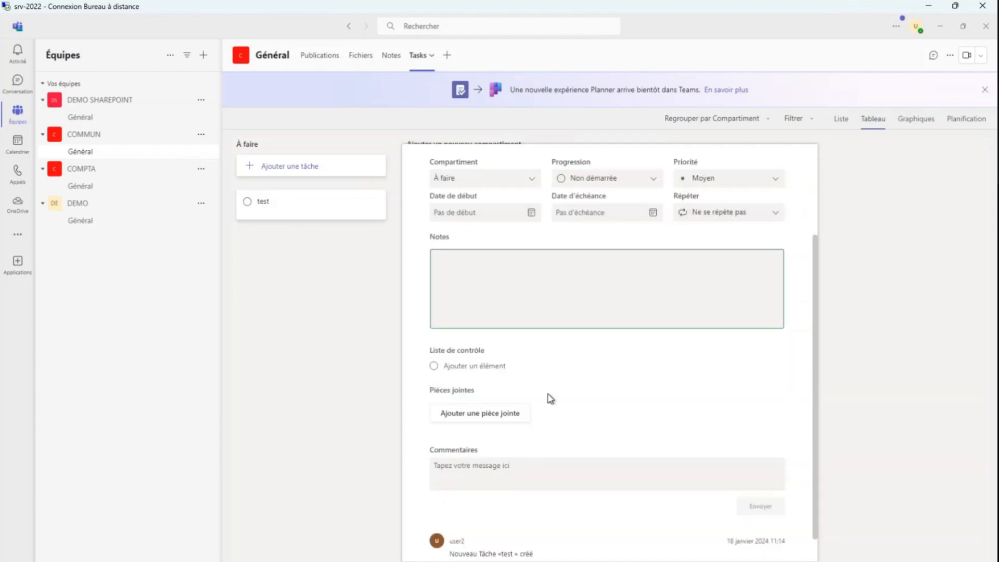
click(477, 367)
text(jh)
key(Return)
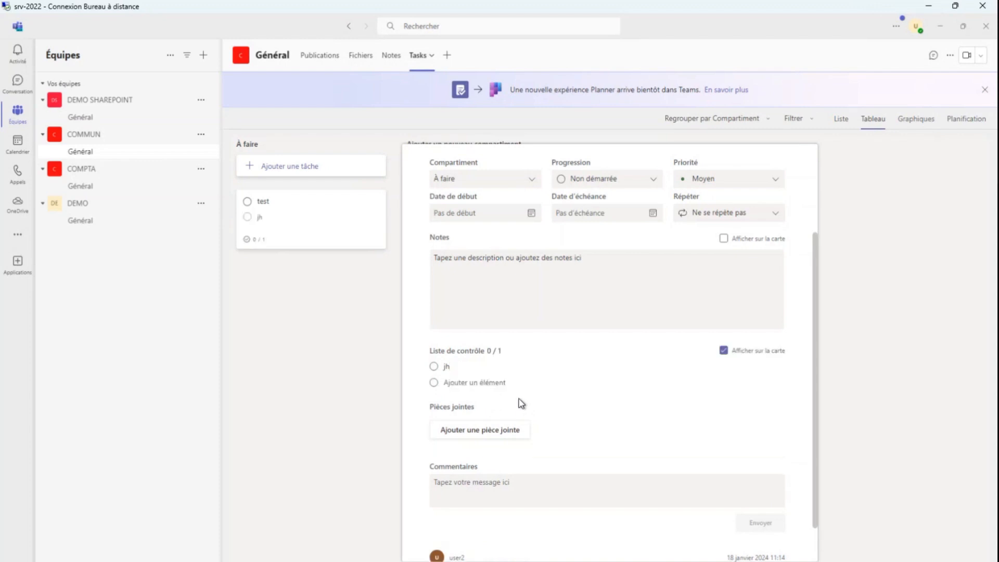
click(507, 382)
text(jhj)
key(Return)
click(281, 359)
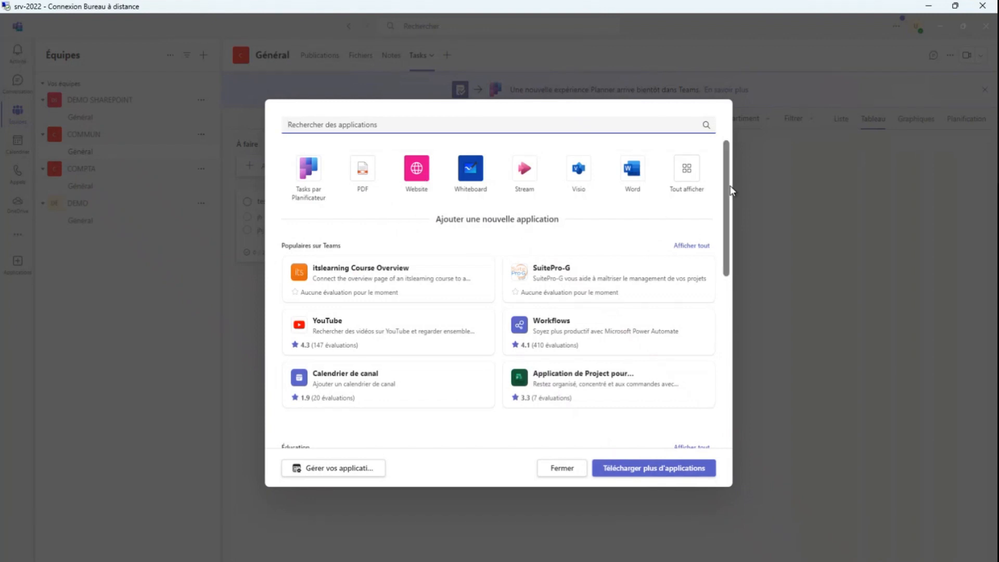
Browse the apps that can be added as tabs in the Général channel and close the app list
drag(730, 188, 734, 408)
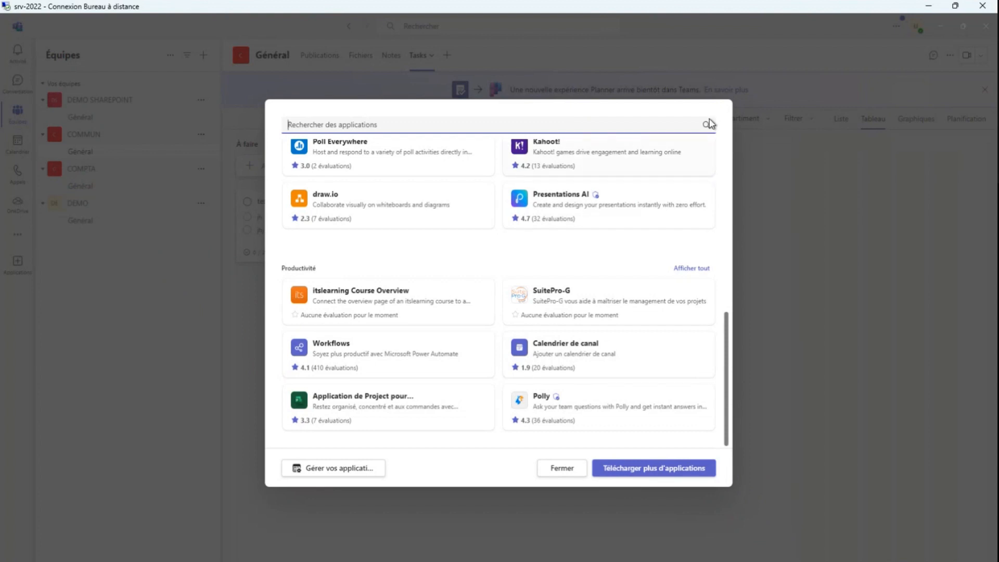
click(567, 472)
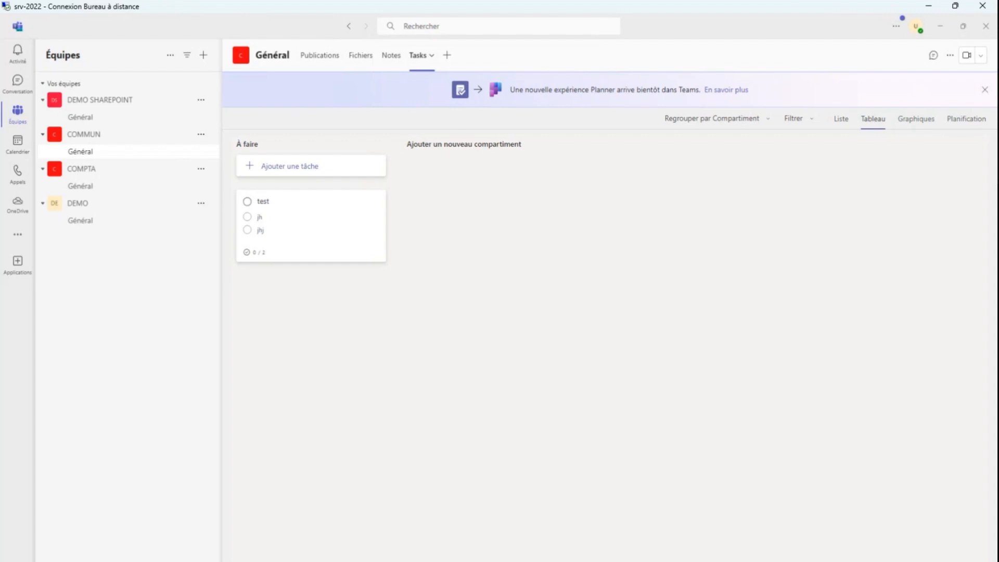
Switch to File Explorer, open the test workbook from COMMUN - General in Excel, and close it without editing
click(281, 529)
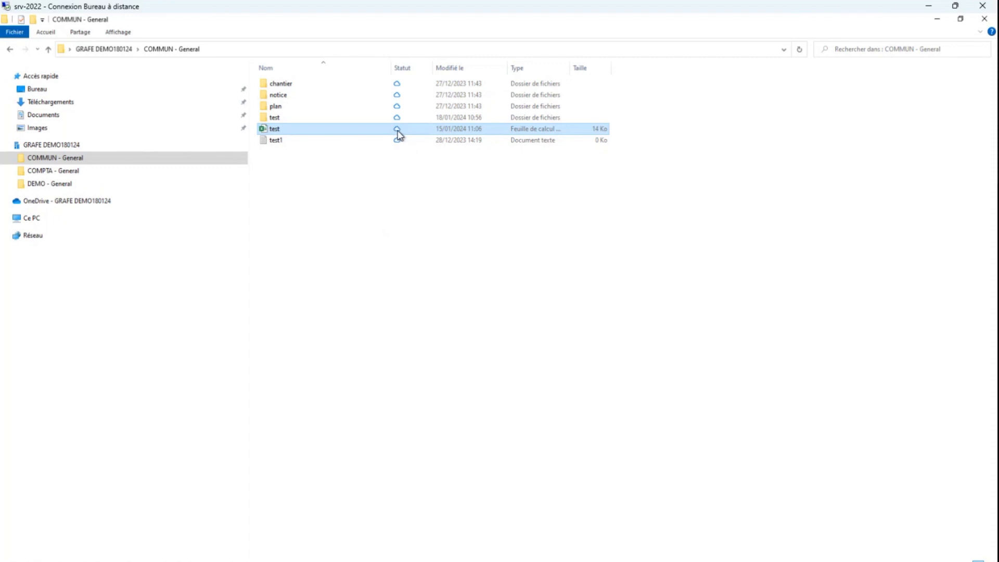
double_click(280, 131)
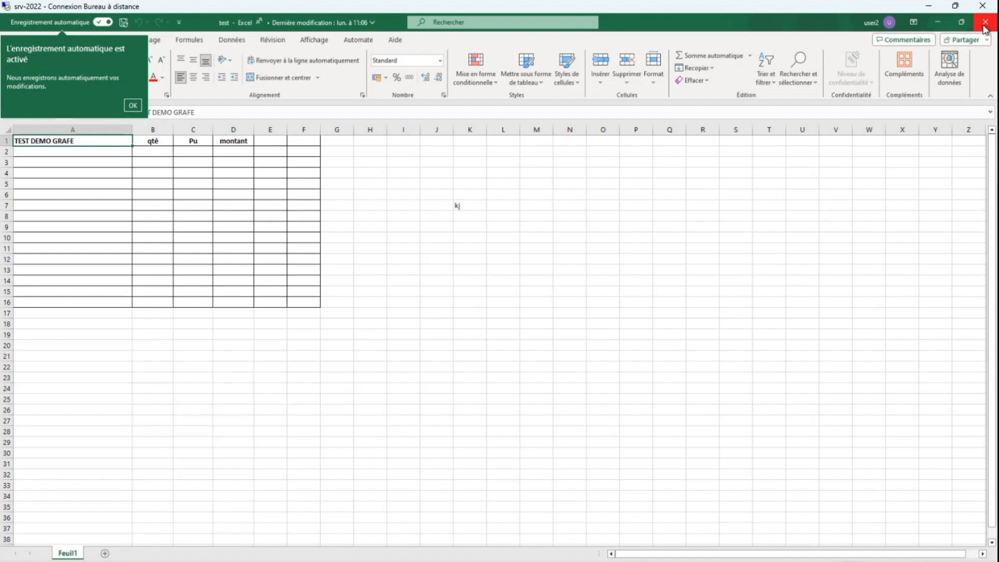
click(984, 23)
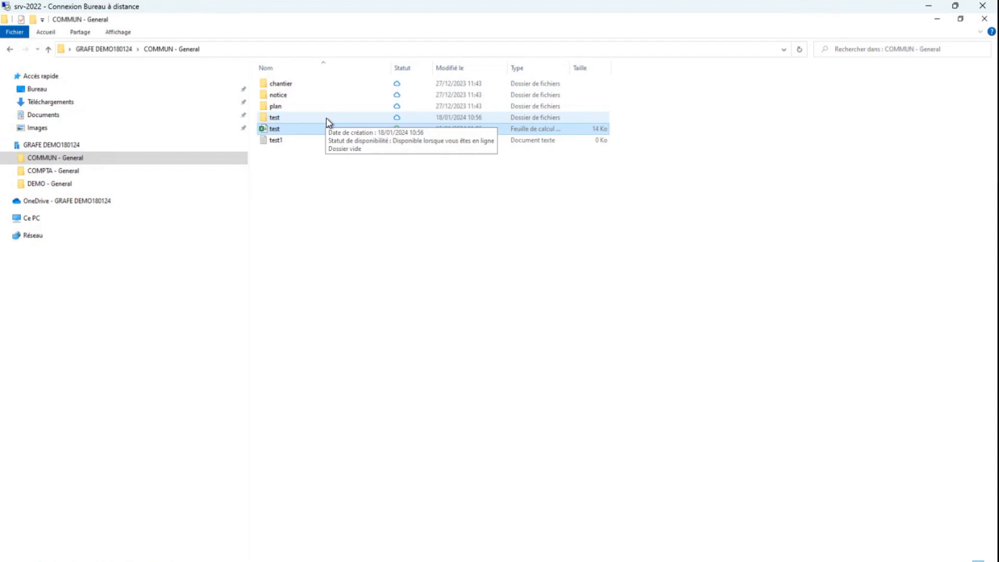
Set the test workbook in COMMUN - General to always be kept on this device
right_click(297, 131)
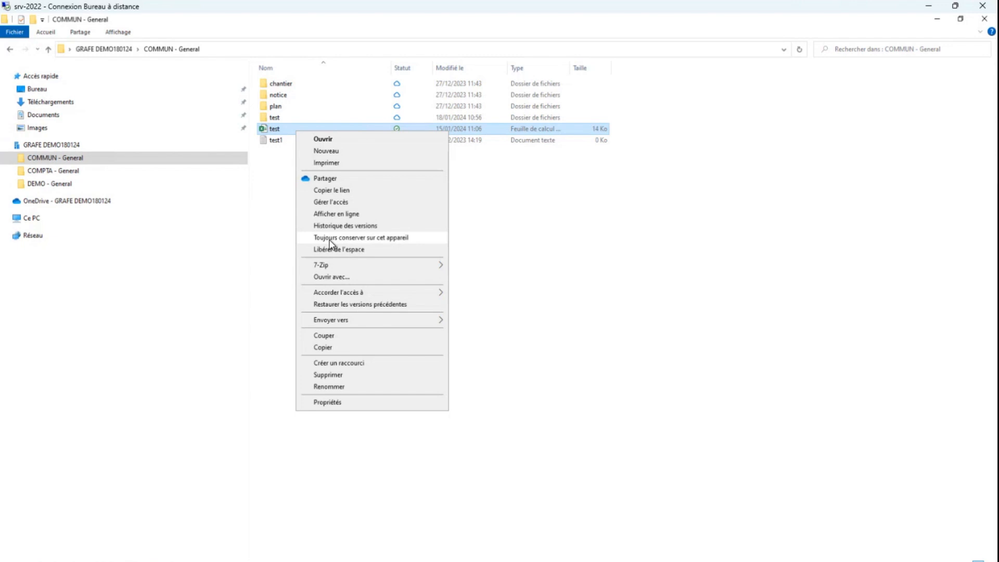
click(400, 239)
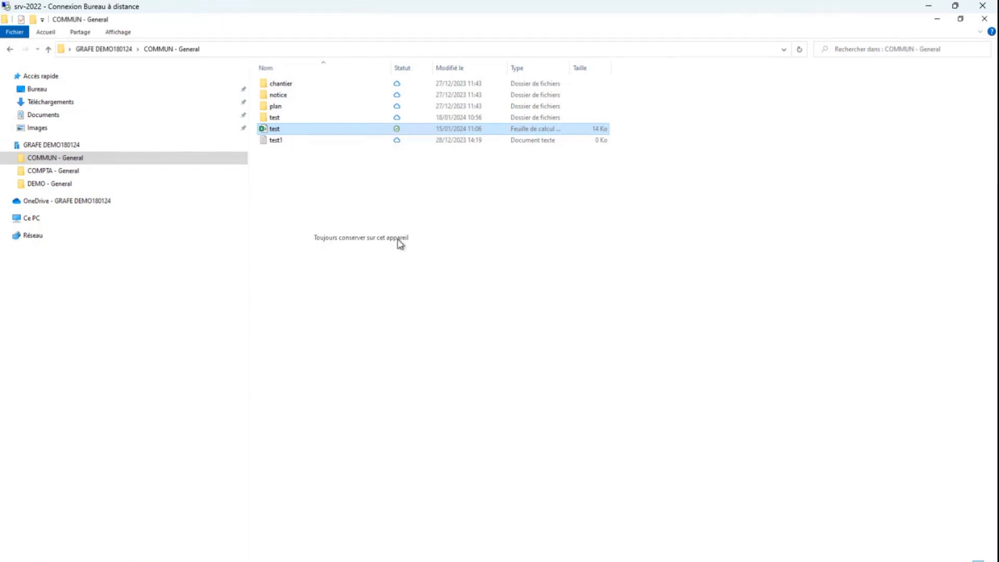